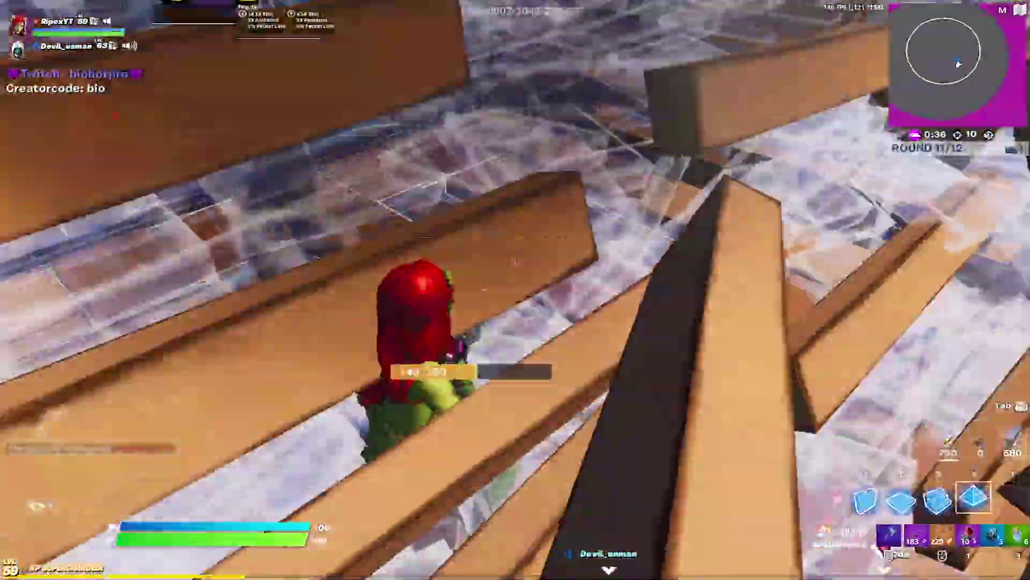
key(3)
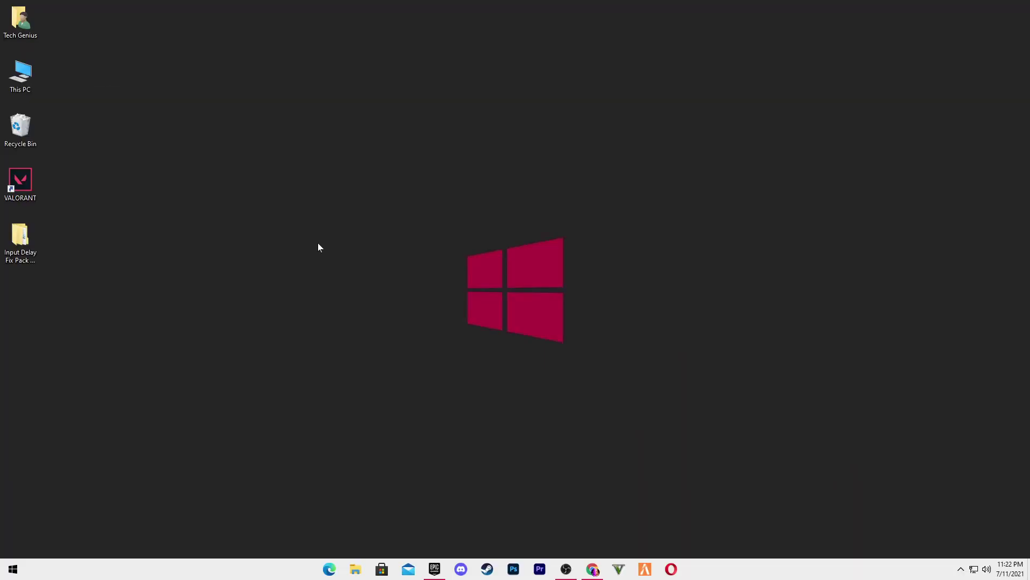
Move the Input Delay Fix Pack By Ripex folder away from the other desktop icons and open it.
drag(20, 239, 214, 194)
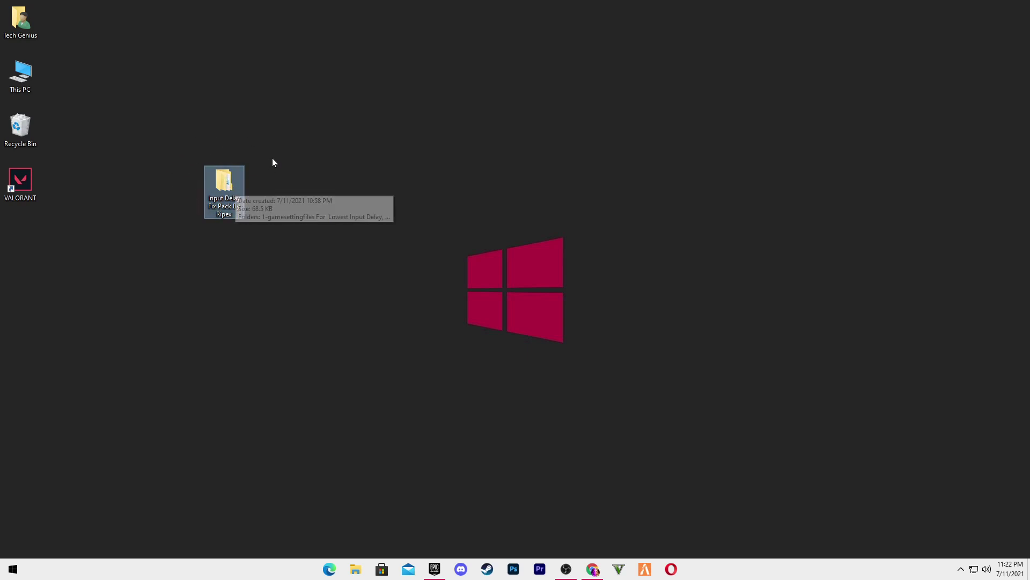
double_click(224, 186)
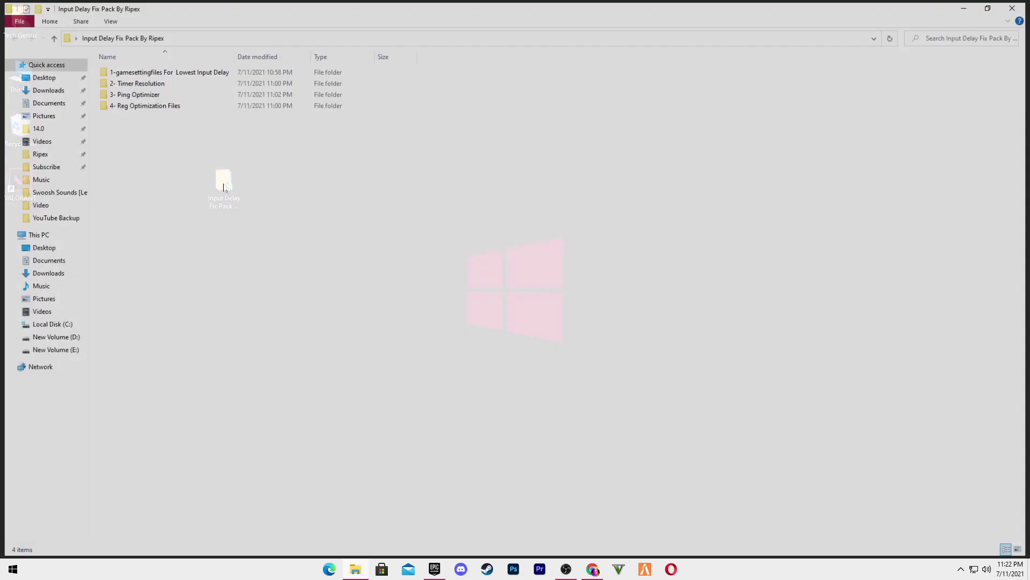
drag(121, 135, 276, 79)
click(169, 144)
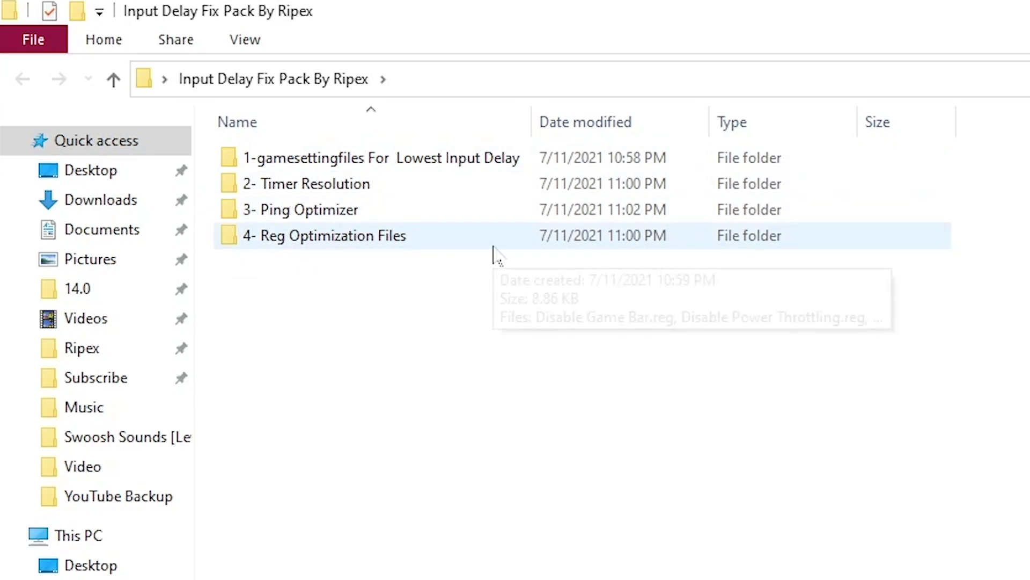
Copy GameUserSettings.ini from the "1-gamesettingfiles For Lowest Input Delay" folder.
double_click(294, 160)
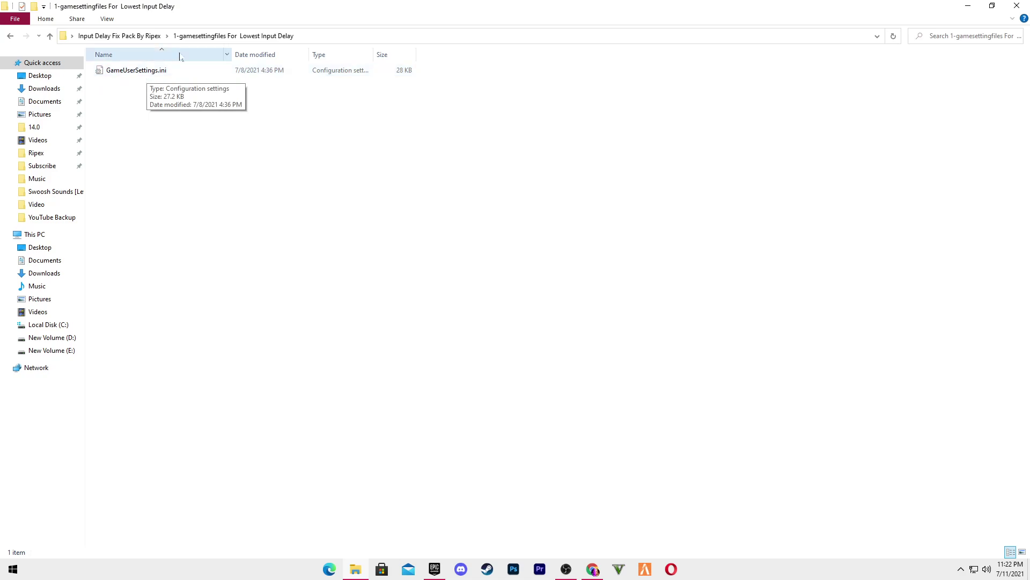
right_click(127, 70)
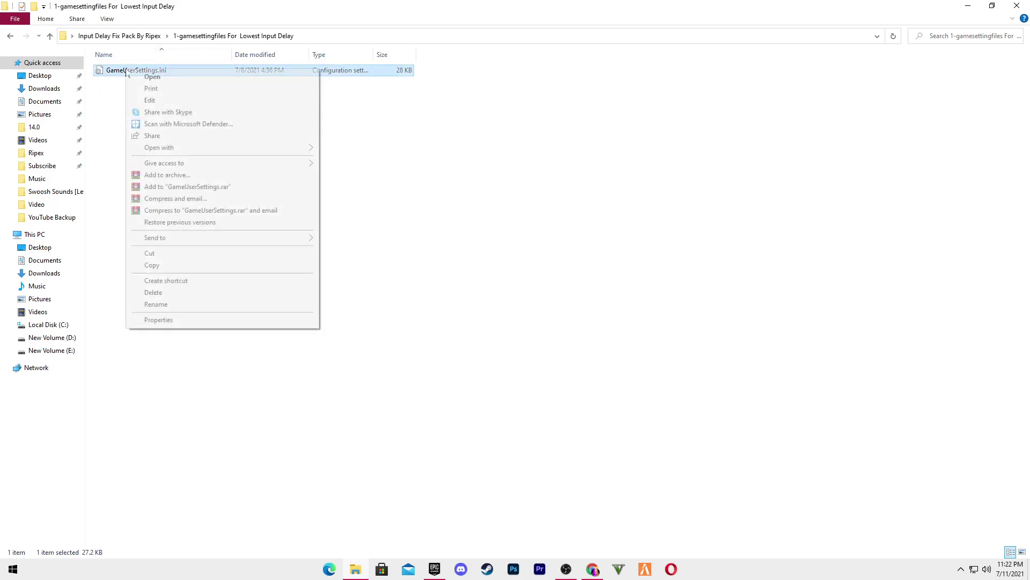
click(138, 265)
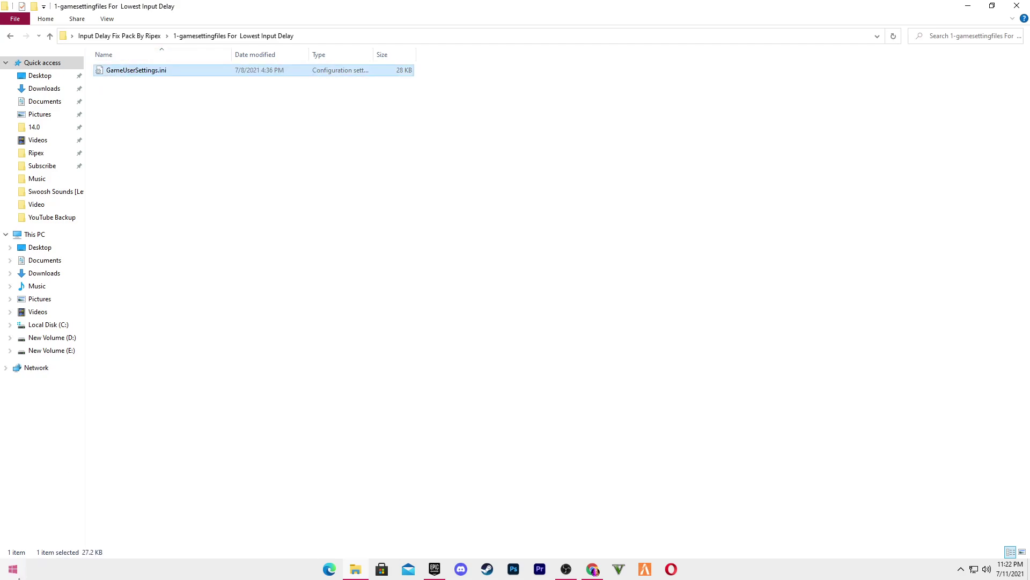
Launch the Run dialog and use it to open the appdata folder.
click(12, 570)
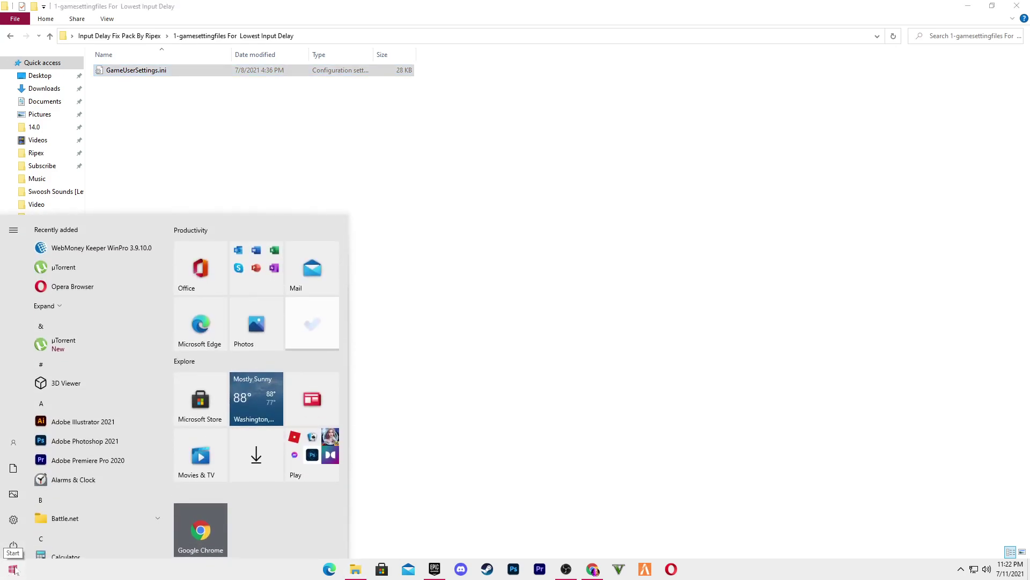
text(run)
key(Return)
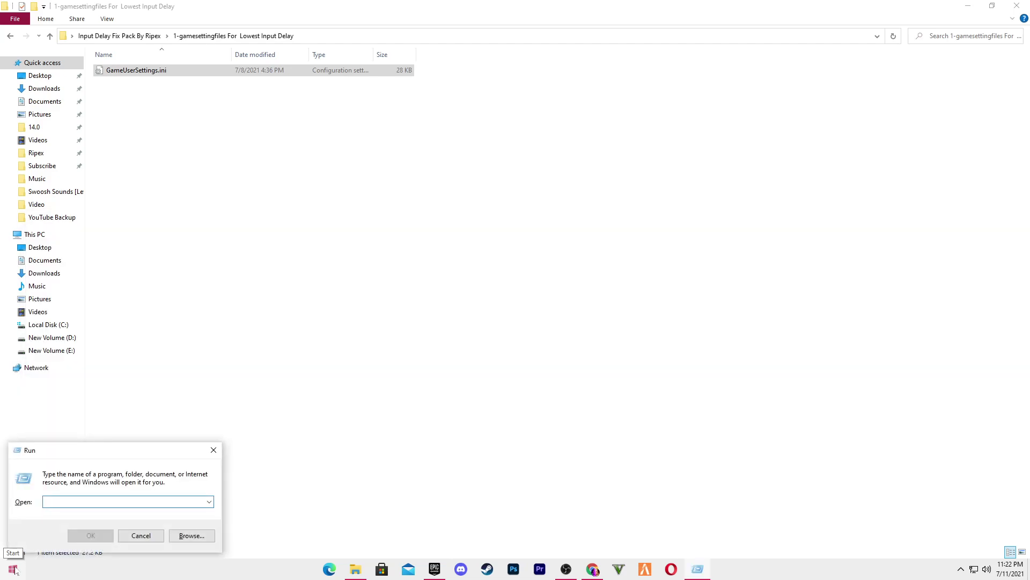
text(appdata)
key(Return)
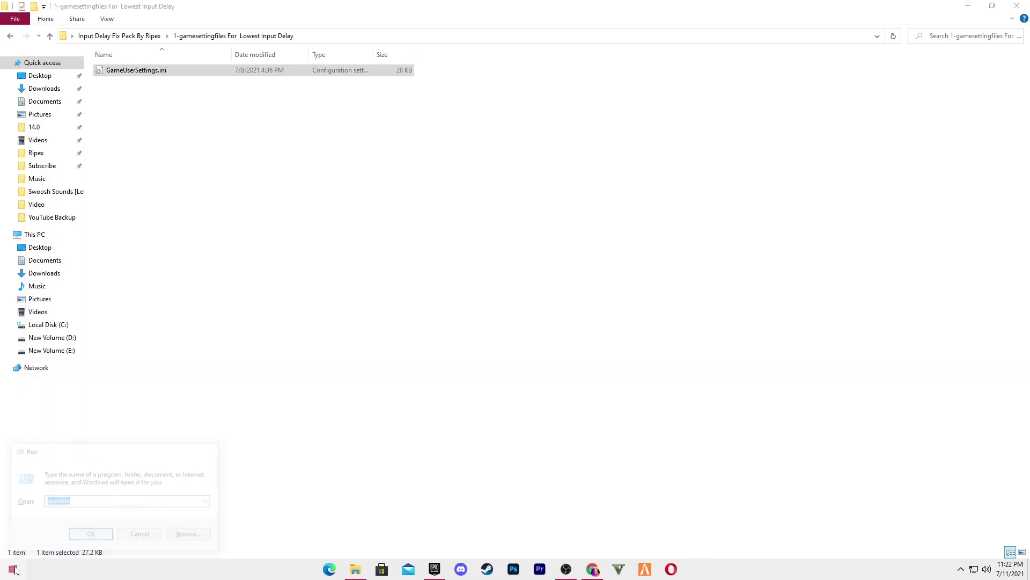
Go from AppData through Local, FortniteGame, Saved and Config into the WindowsClient folder.
click(121, 73)
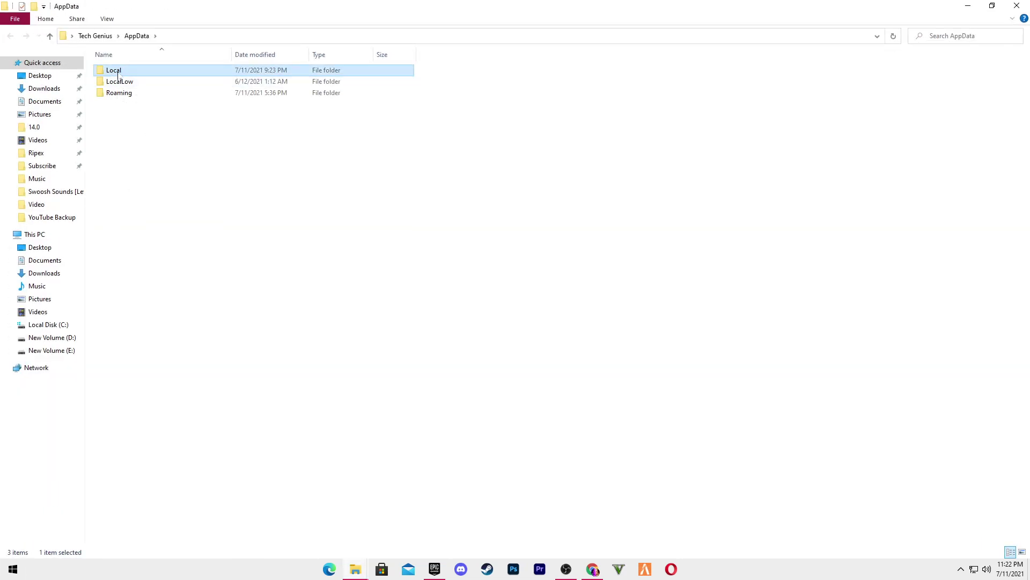
double_click(118, 76)
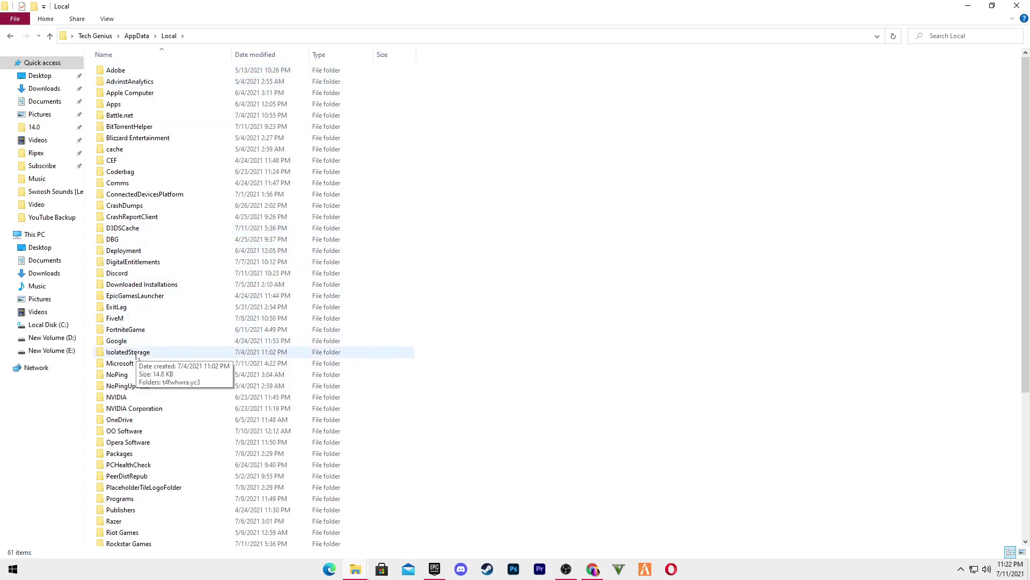
double_click(131, 329)
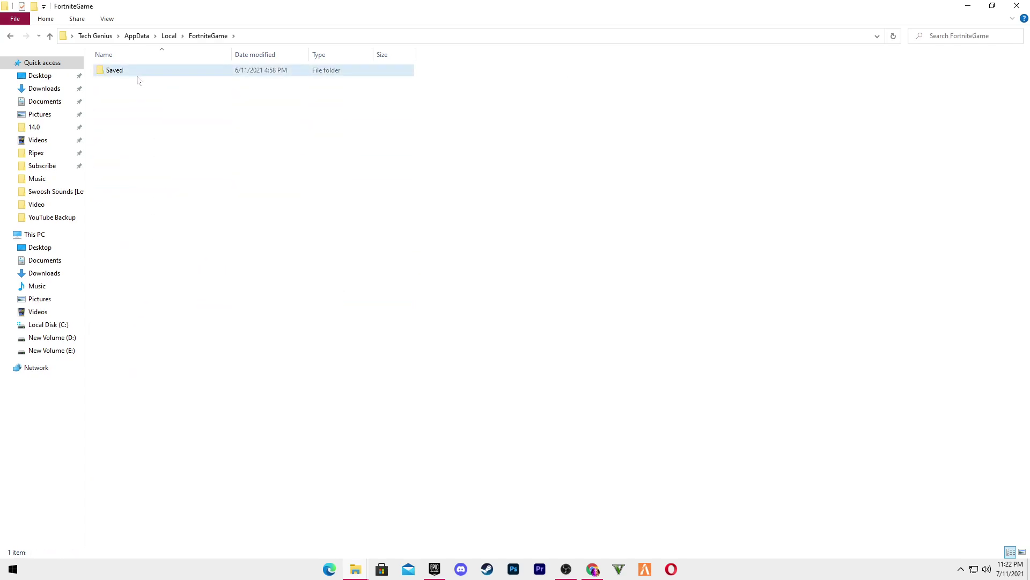
double_click(137, 74)
double_click(137, 82)
double_click(137, 82)
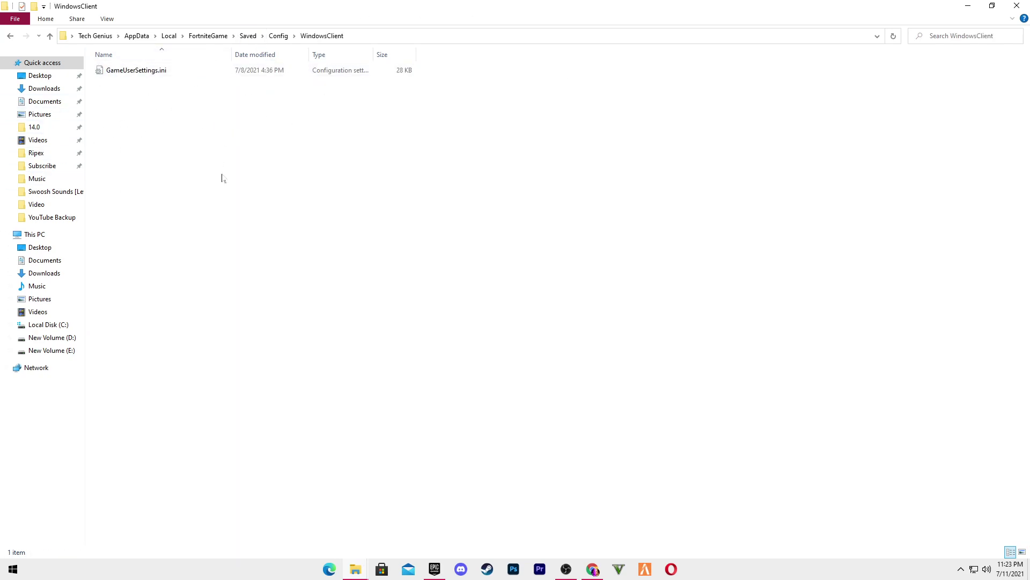
Paste GameUserSettings.ini into WindowsClient, replacing the existing file, and close both folder windows.
right_click(168, 129)
click(185, 198)
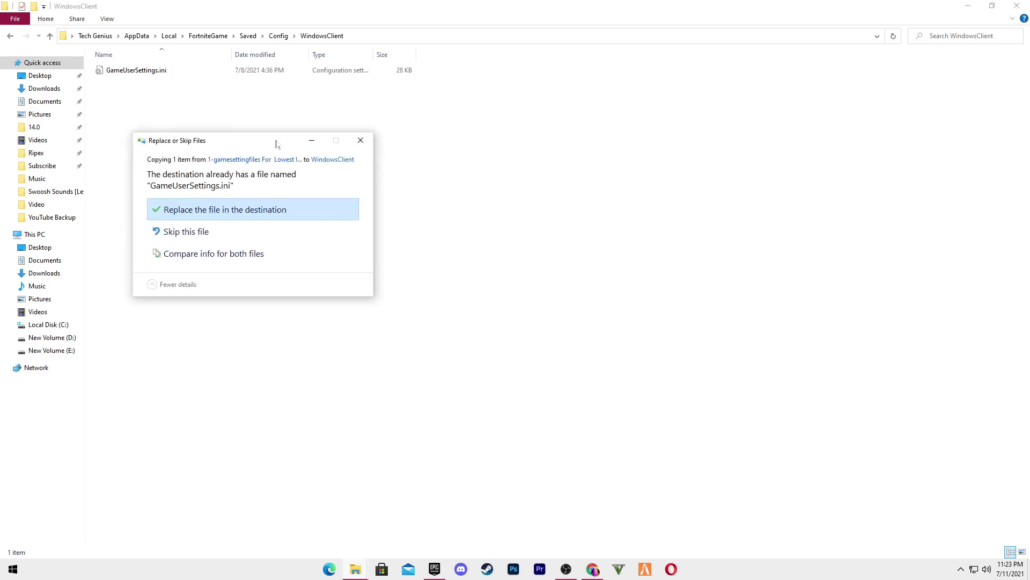
click(176, 208)
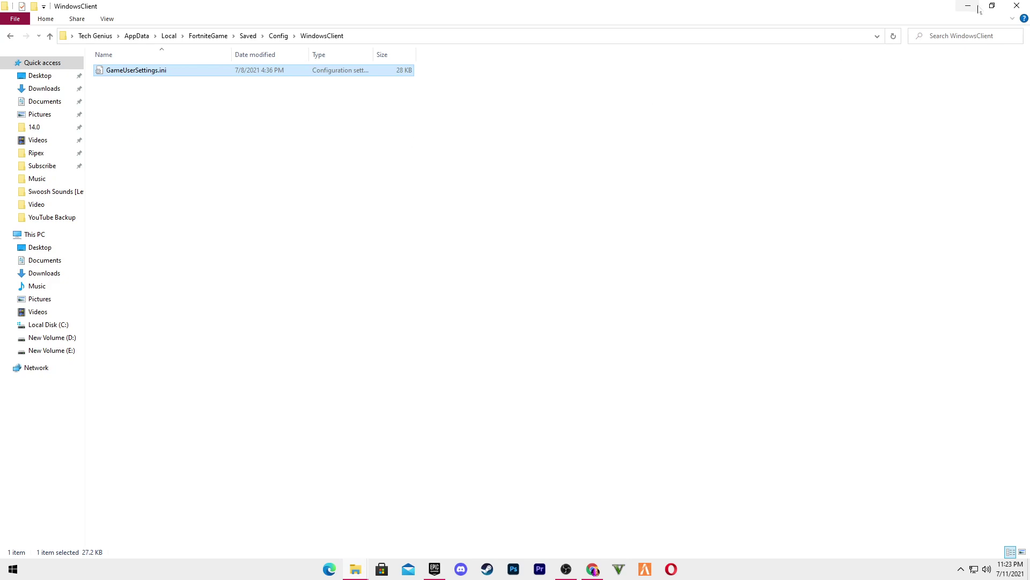
click(1018, 7)
click(1018, 6)
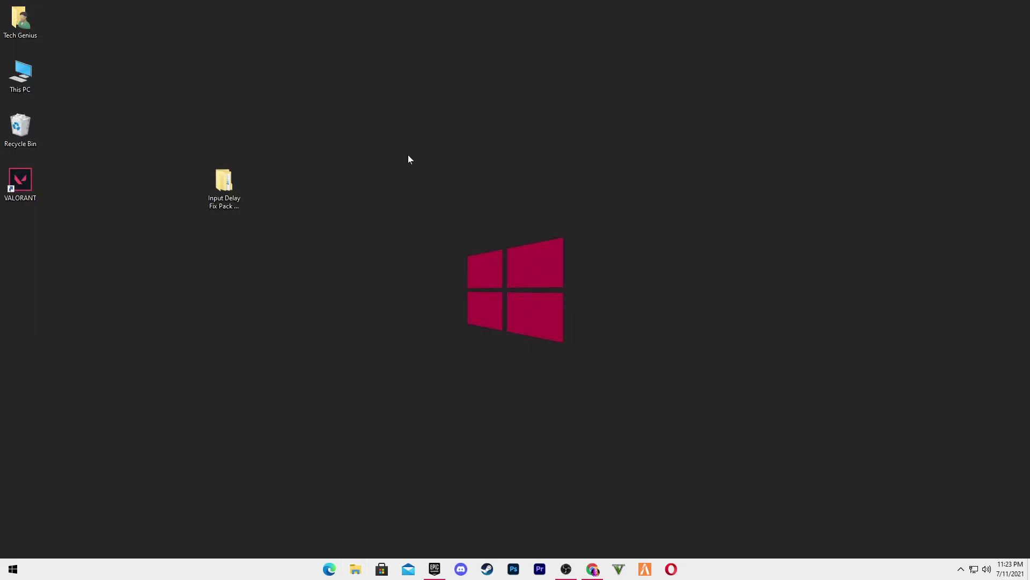
Run timer.exe from the pack's "2- Timer Resolution" folder, set the timer resolution to maximum and minimize its window.
double_click(224, 185)
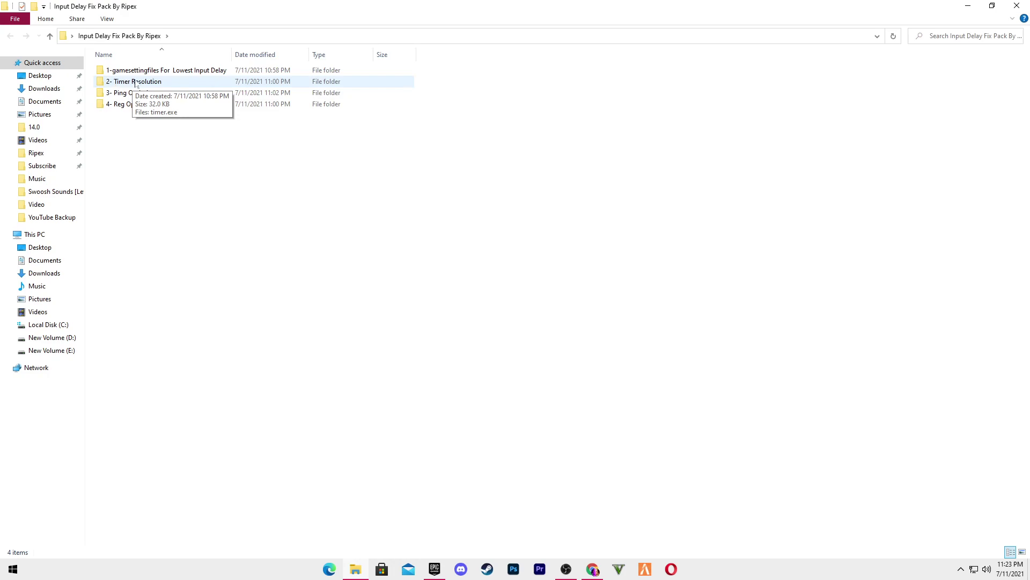
double_click(136, 82)
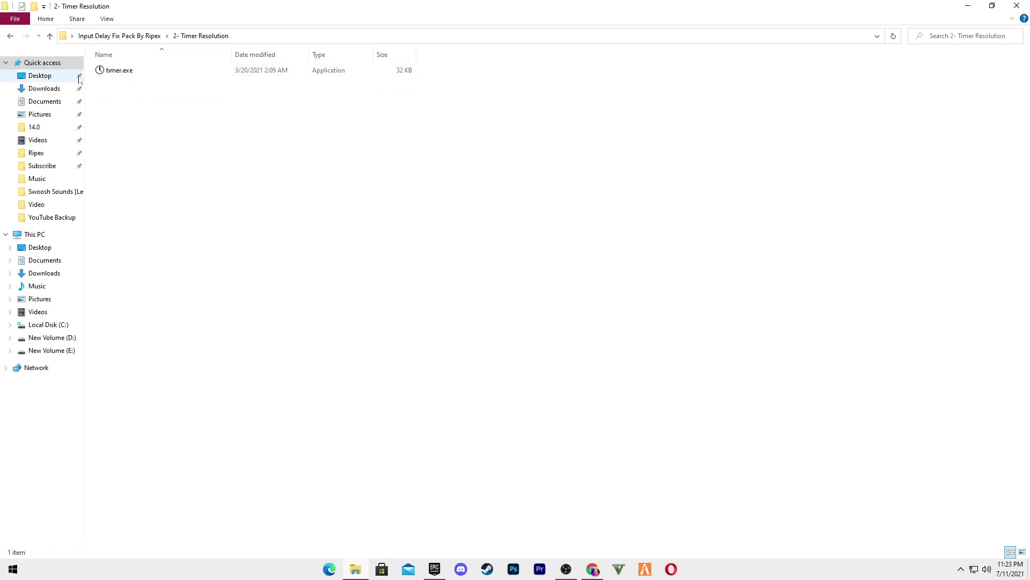
right_click(116, 71)
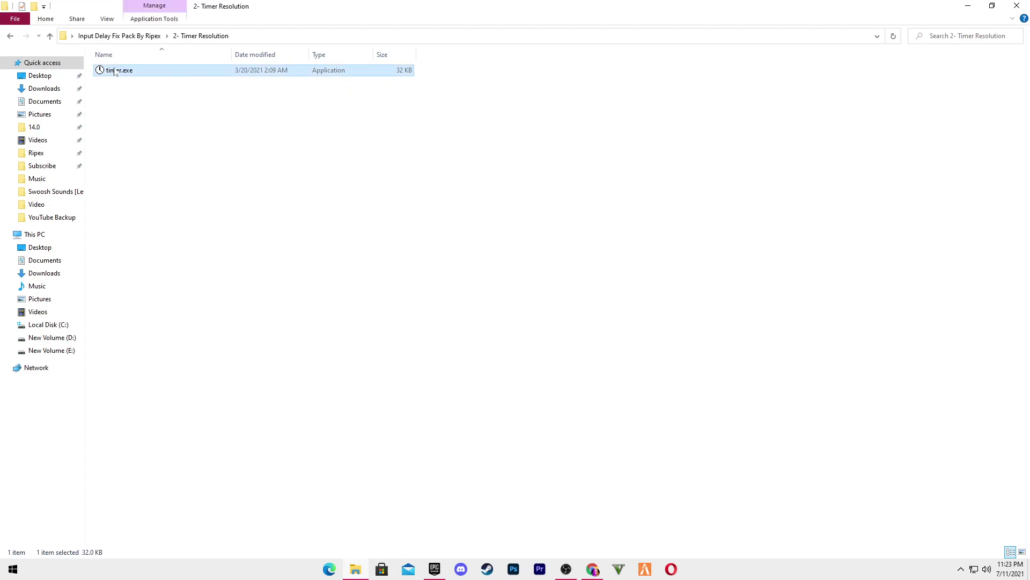
click(150, 76)
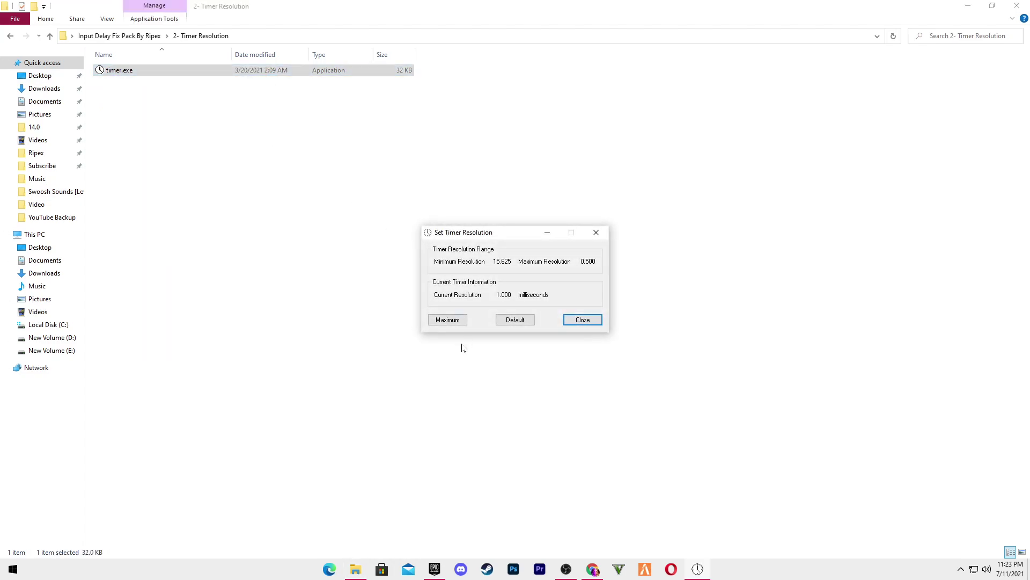
click(448, 319)
click(547, 232)
mouse_move(697, 571)
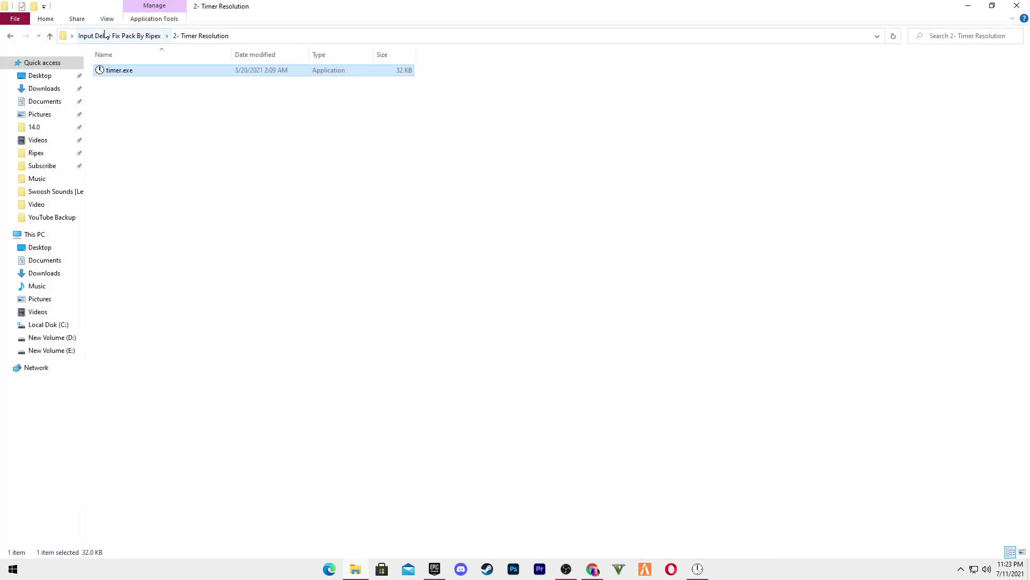
View NoPing.txt in the pack's "3- Ping Optimizer" folder and close it.
click(119, 35)
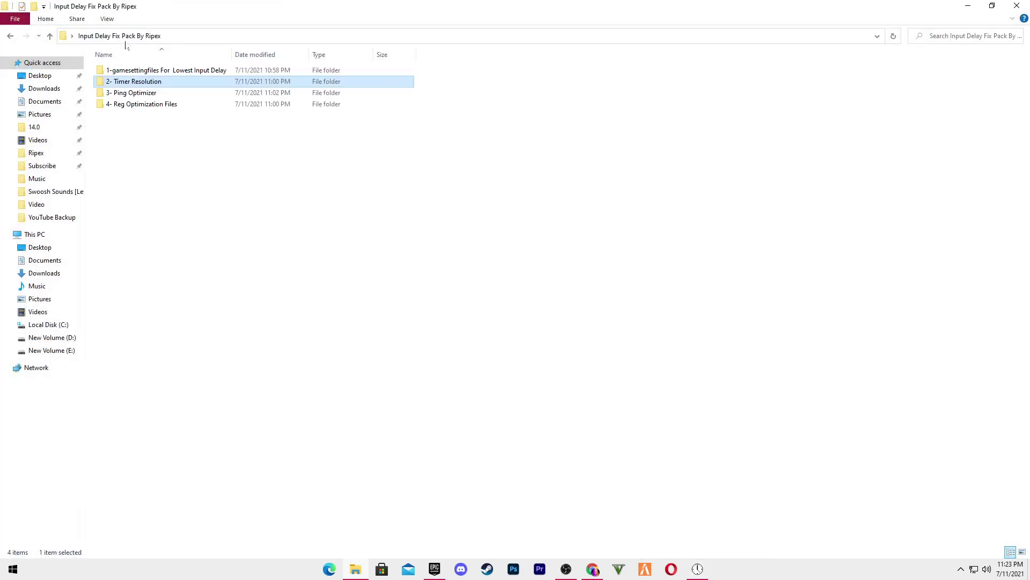
double_click(142, 94)
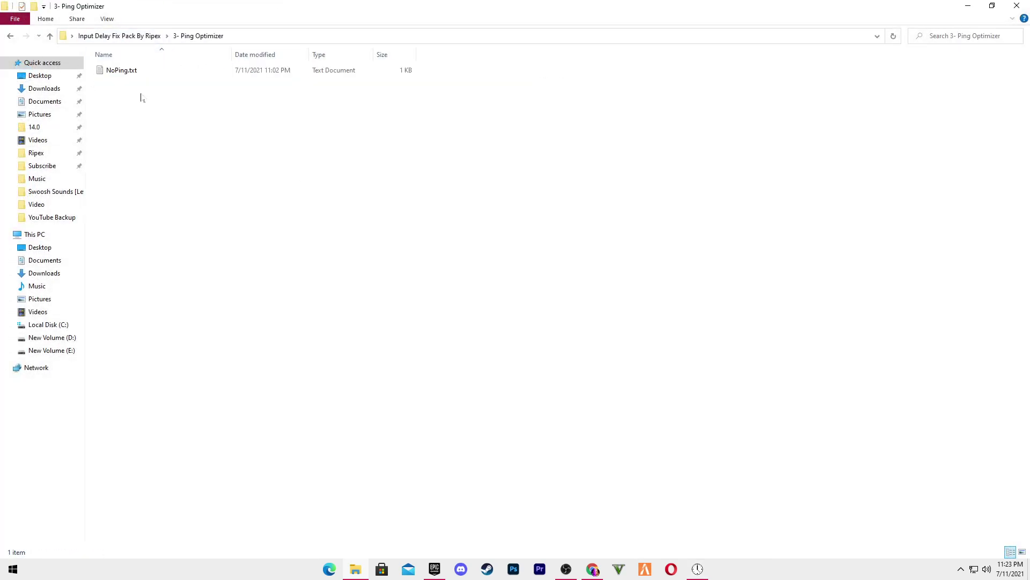
click(127, 75)
double_click(123, 75)
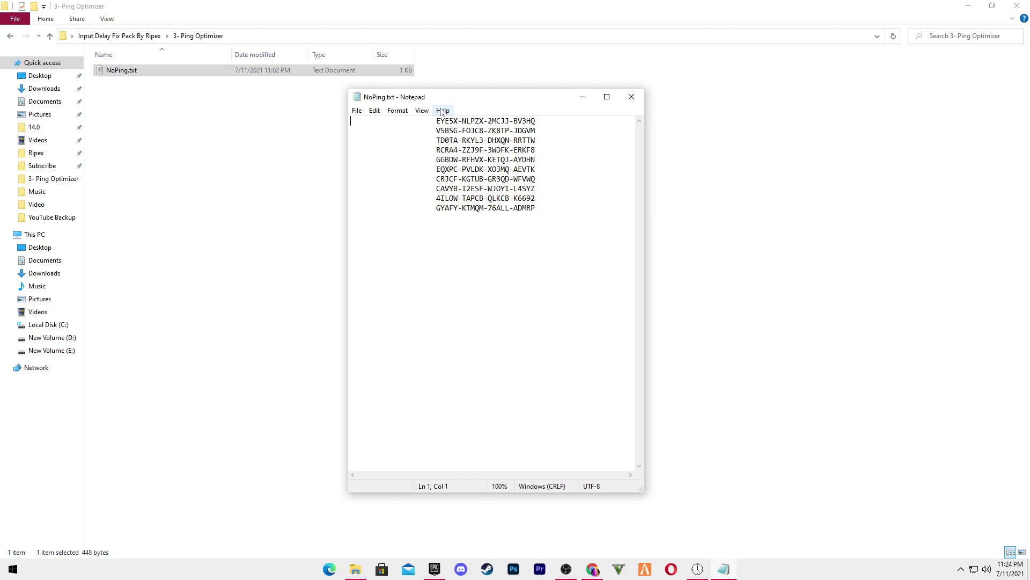
click(631, 97)
Merge Disable Game Bar.reg from the pack's "4- Reg Optimization Files" folder into the registry, accepting the prompts.
click(10, 35)
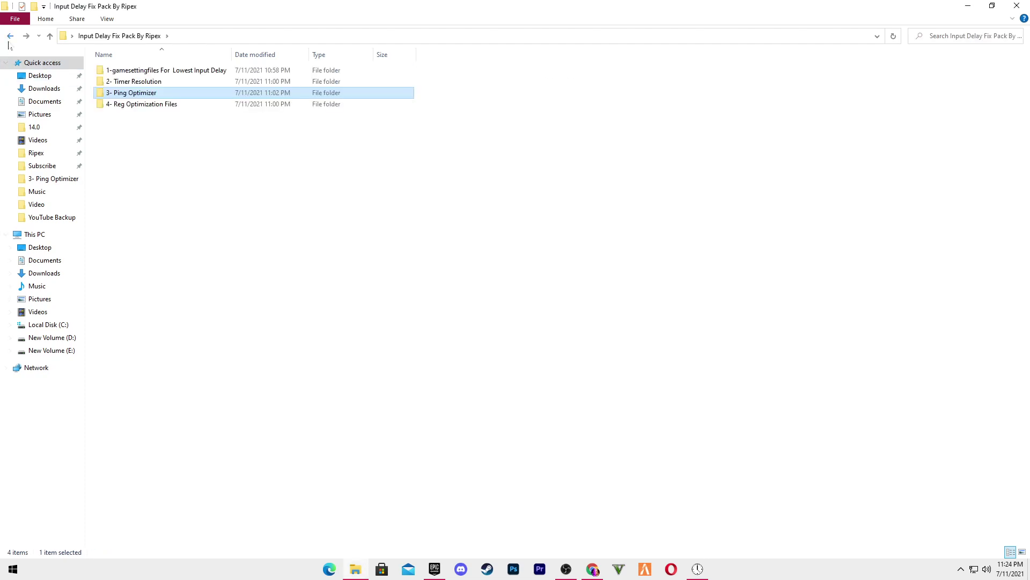
double_click(148, 105)
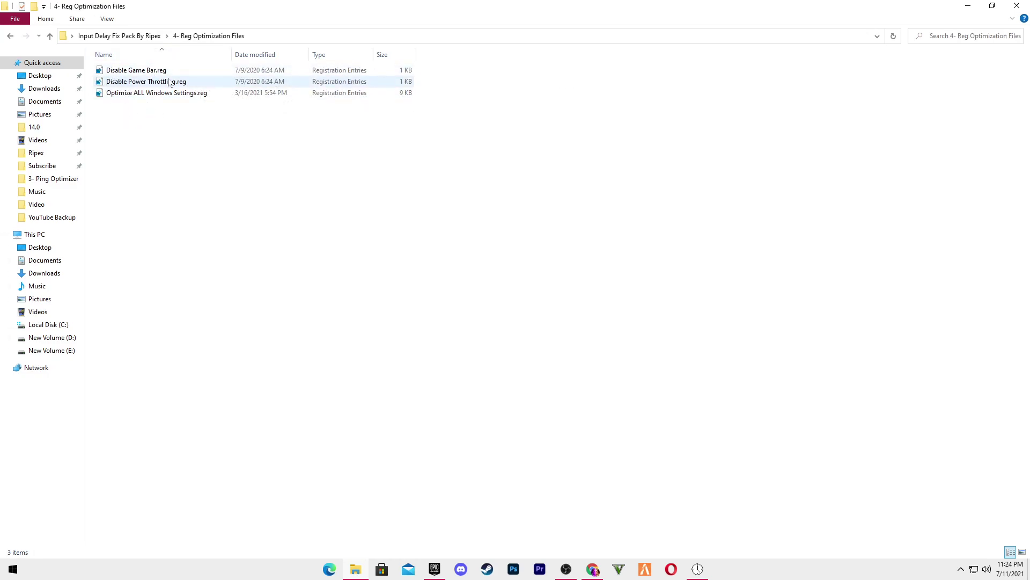
right_click(116, 70)
click(143, 79)
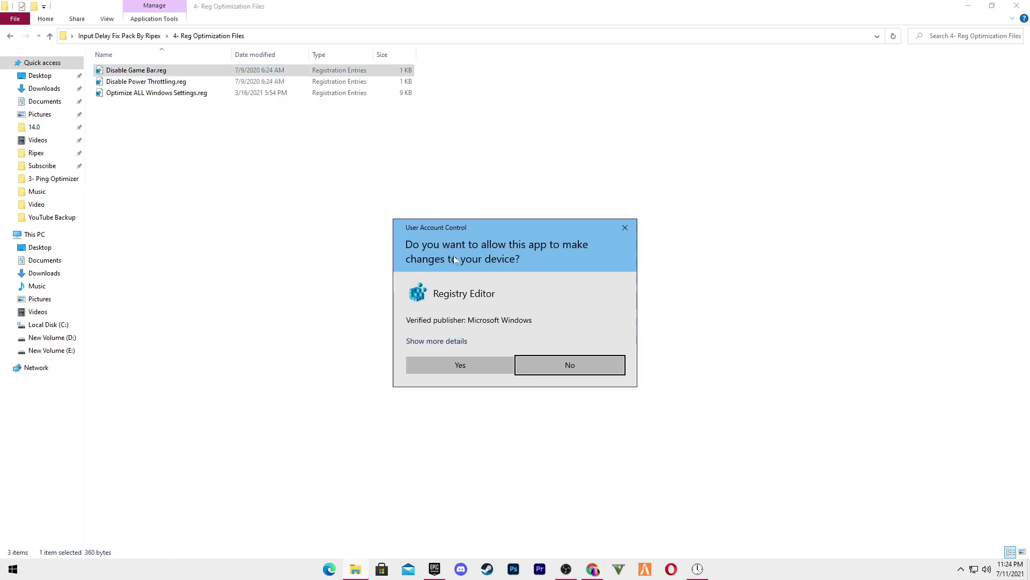
click(459, 363)
click(592, 300)
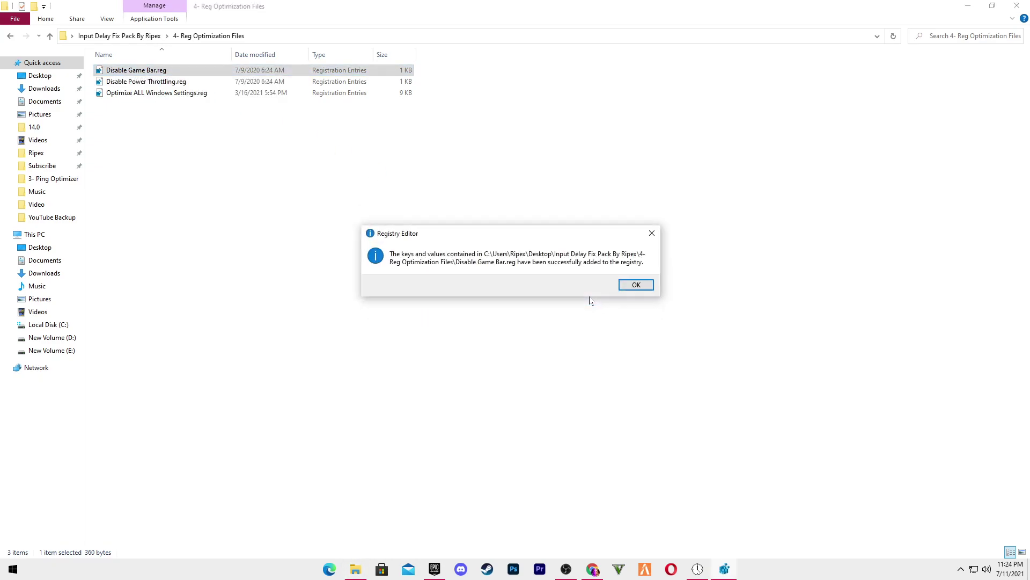
click(635, 289)
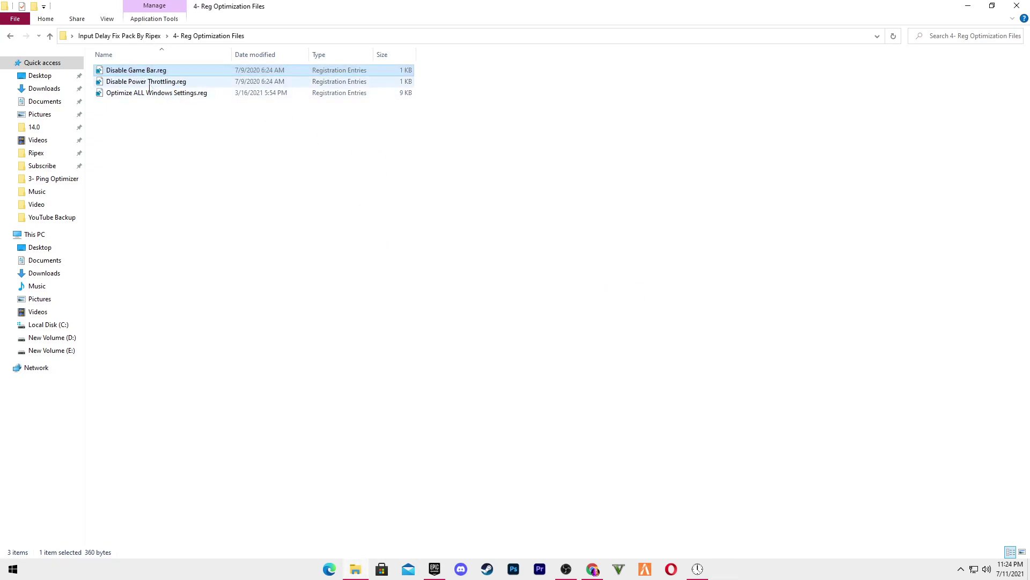
Merge Disable Power Throttling.reg into the registry, accepting the prompts.
right_click(116, 83)
click(142, 88)
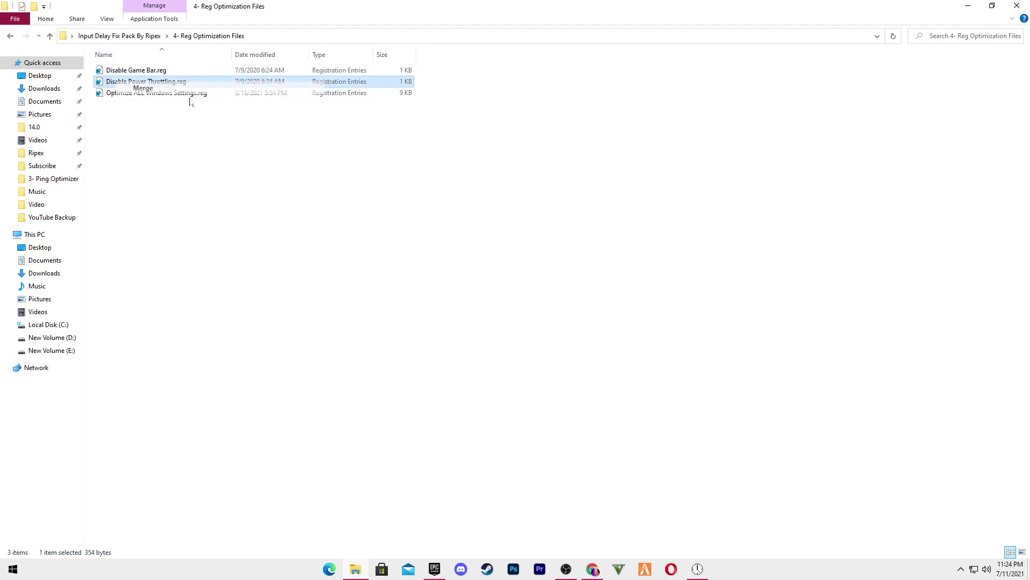
click(460, 363)
click(596, 301)
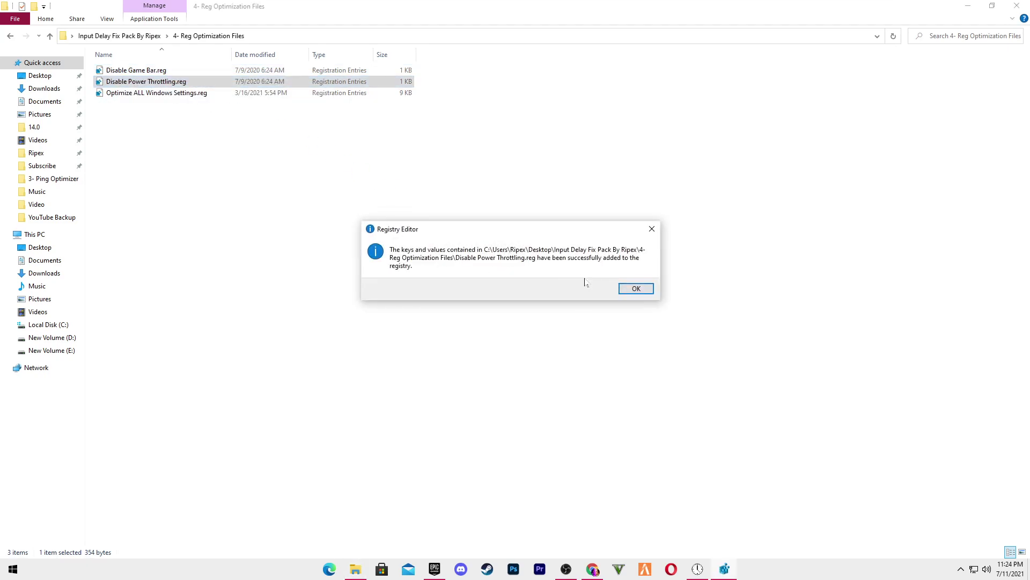
key(Return)
Merge Optimize ALL Windows Settings.reg into the registry, accepting the prompts.
right_click(150, 95)
click(172, 101)
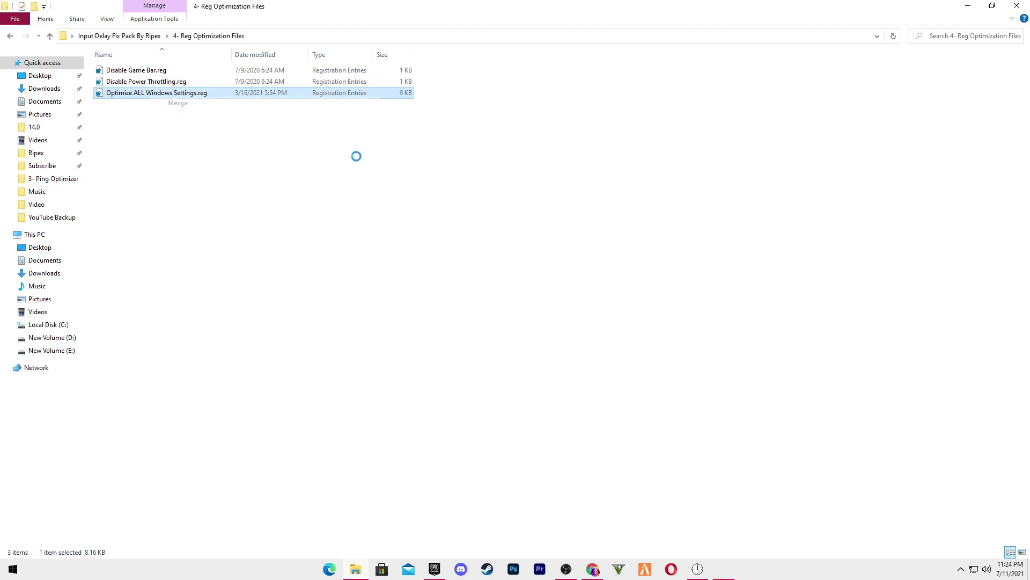
click(454, 362)
click(595, 301)
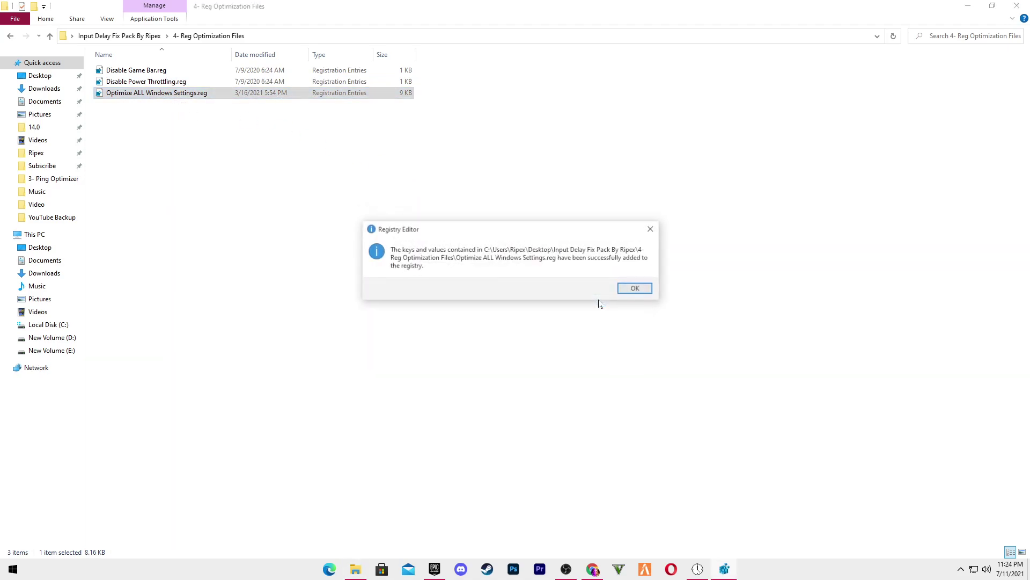
click(648, 290)
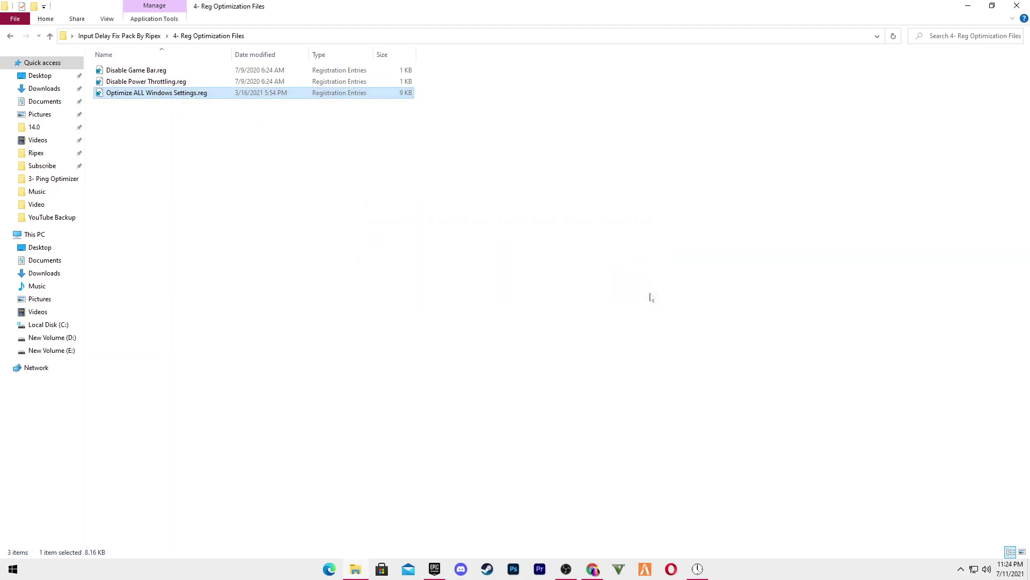
Close the registry files folder and view the Performance page in Task Manager.
click(1016, 7)
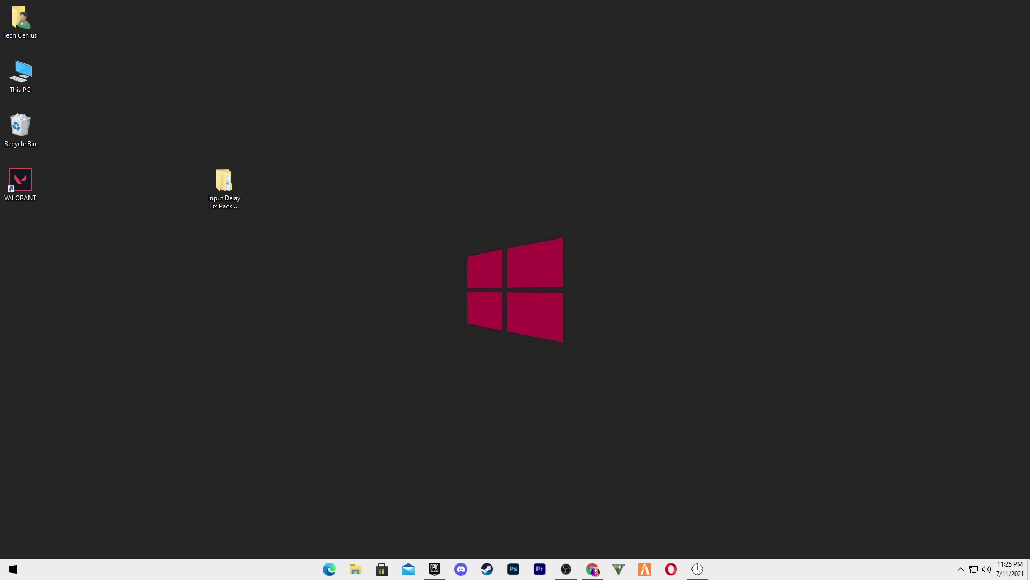
right_click(784, 568)
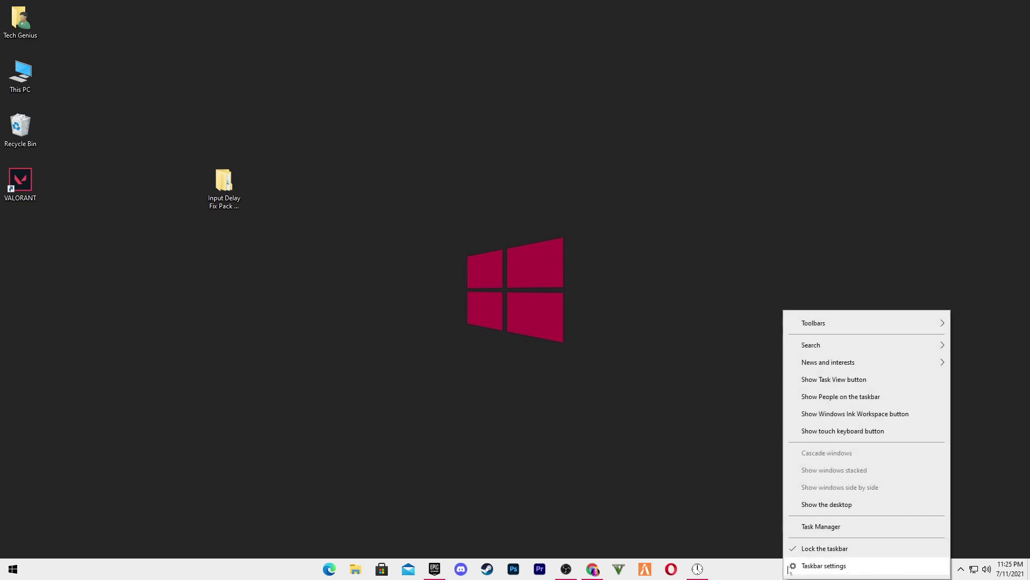
click(810, 527)
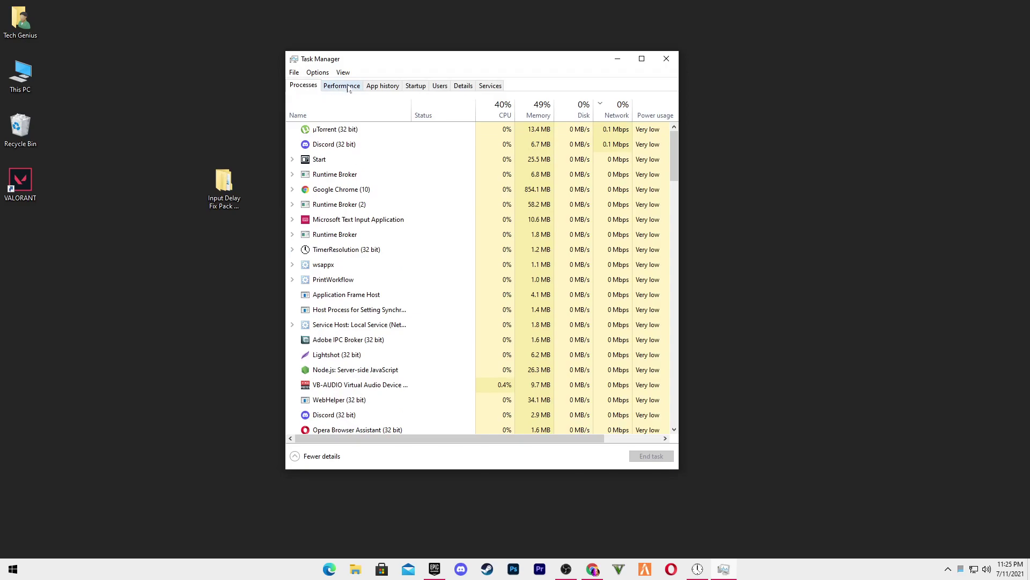
click(356, 86)
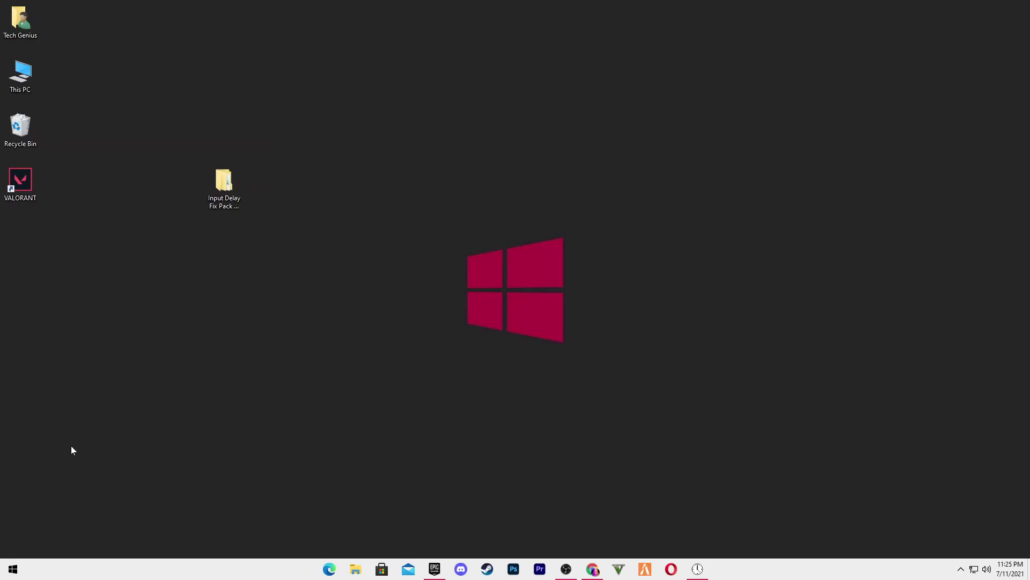
Search Windows for "group policy" and open the Local Group Policy Editor.
click(13, 570)
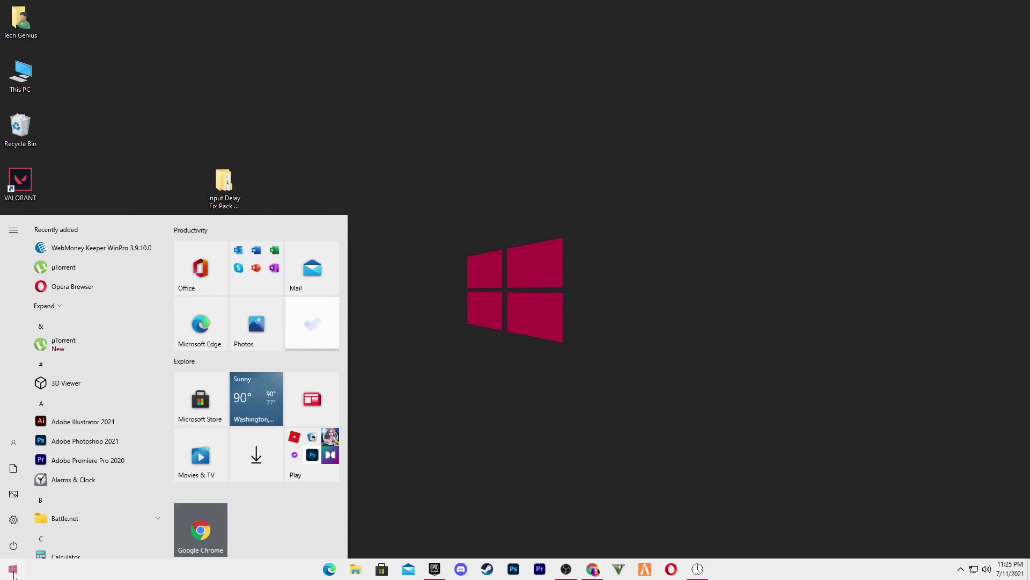
text(group)
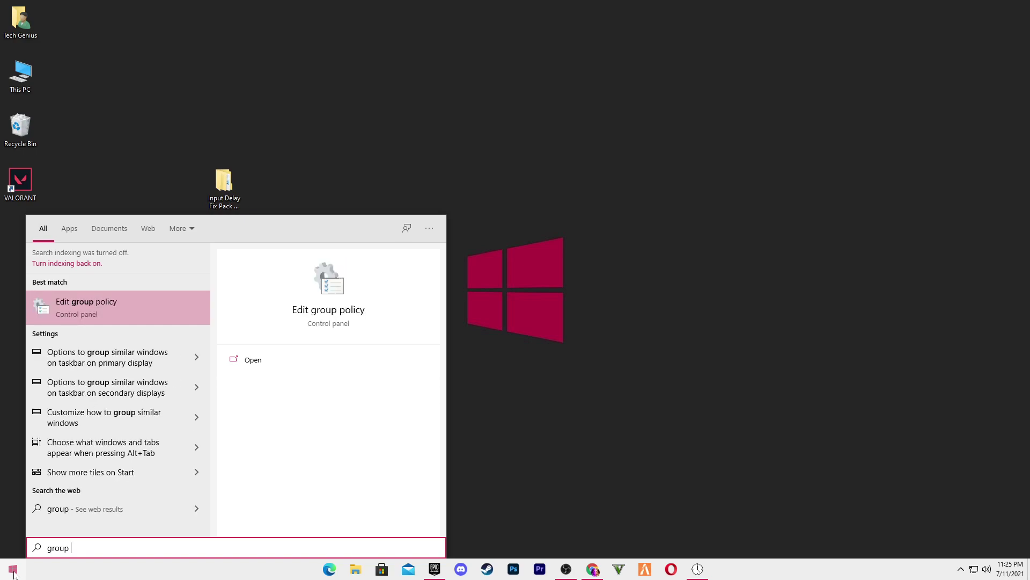
text( poli)
text(cy)
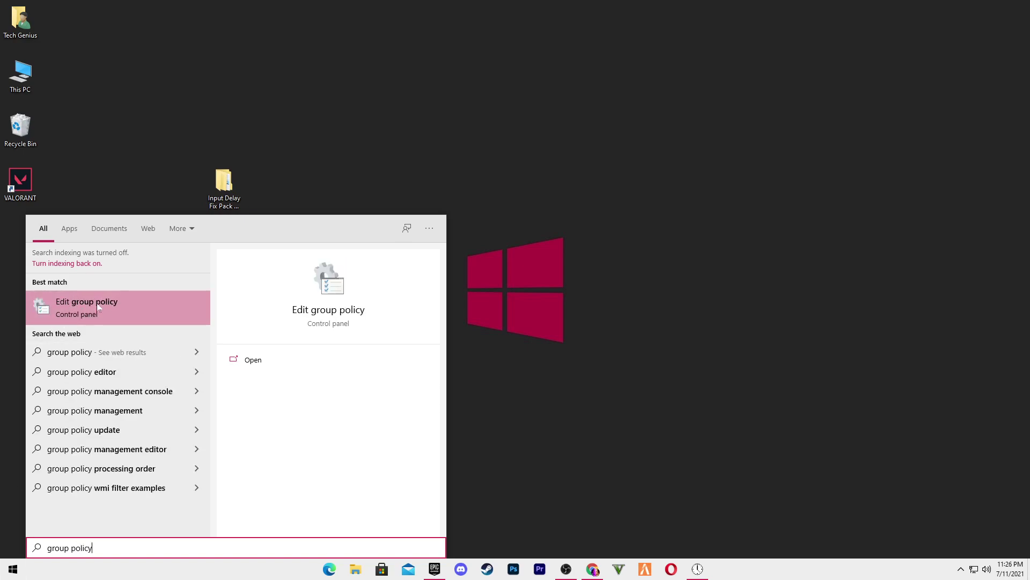
click(78, 309)
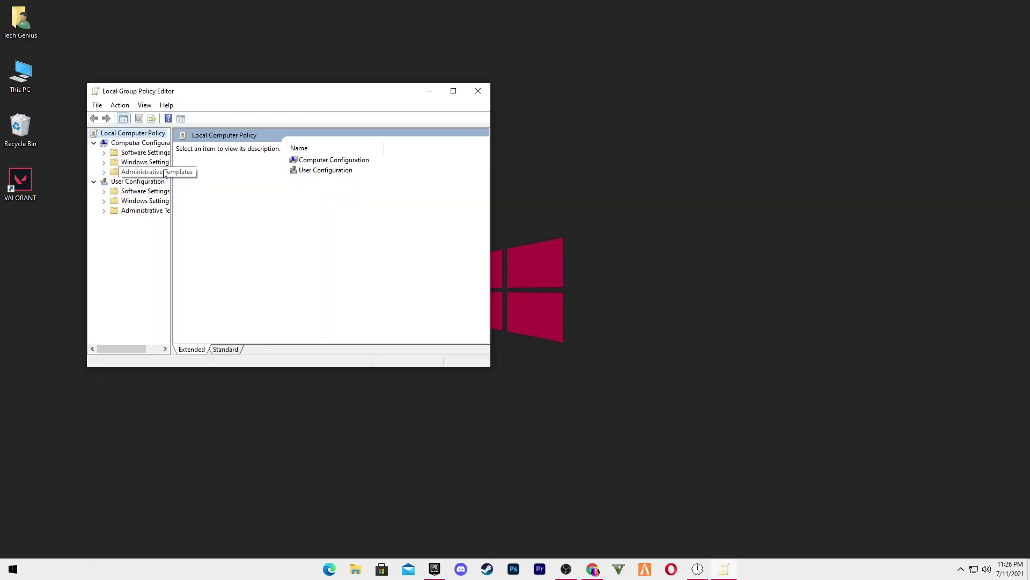
Maximize the editor and open QoS Packet Scheduler under Computer Configuration, Administrative Templates, Network.
double_click(129, 172)
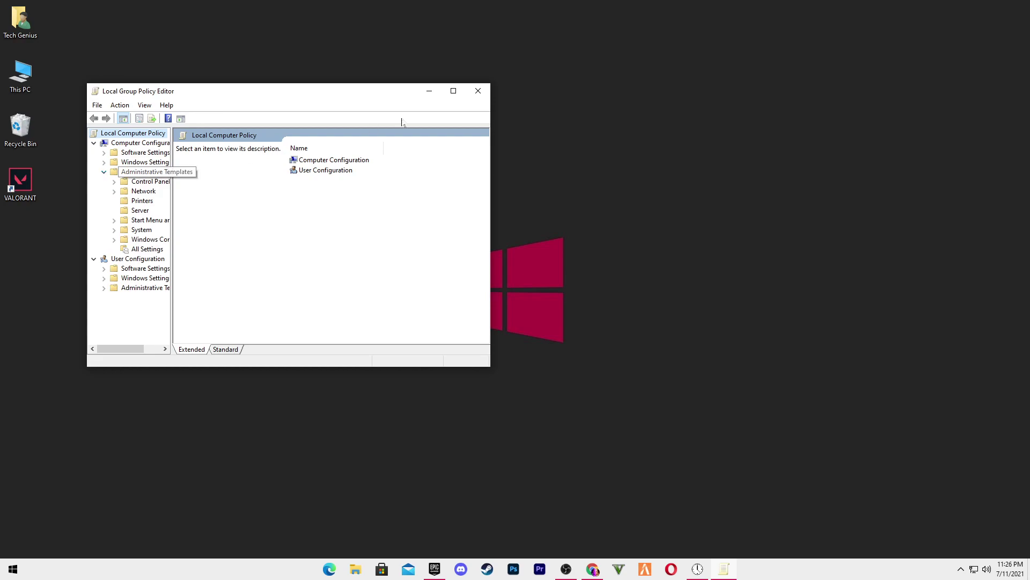
click(454, 91)
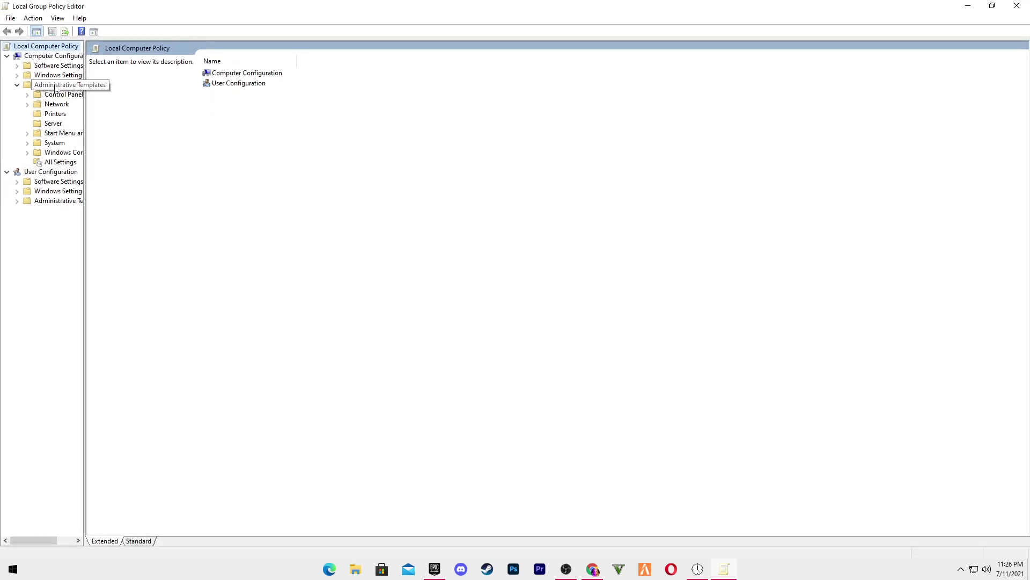
click(27, 105)
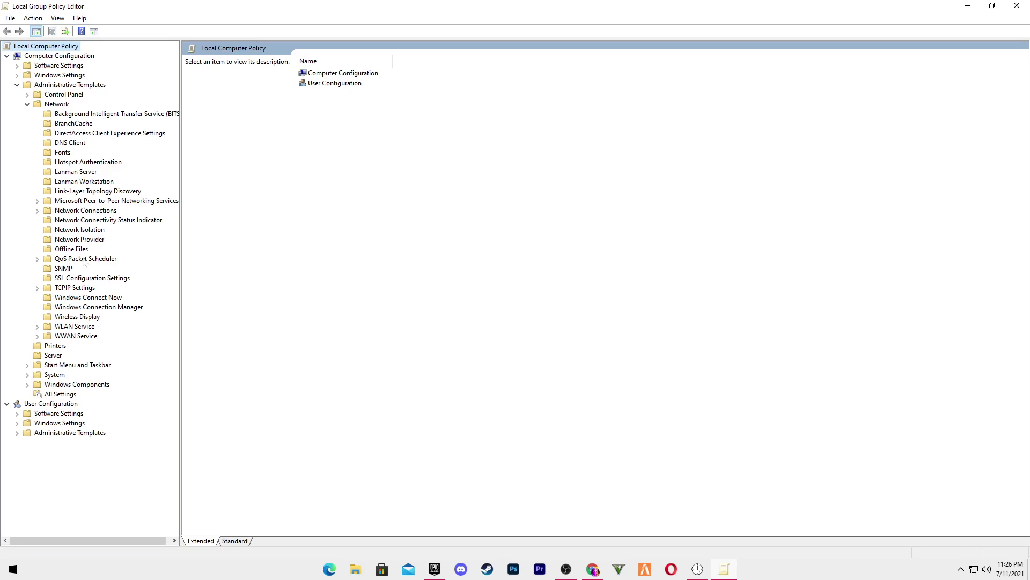
click(84, 260)
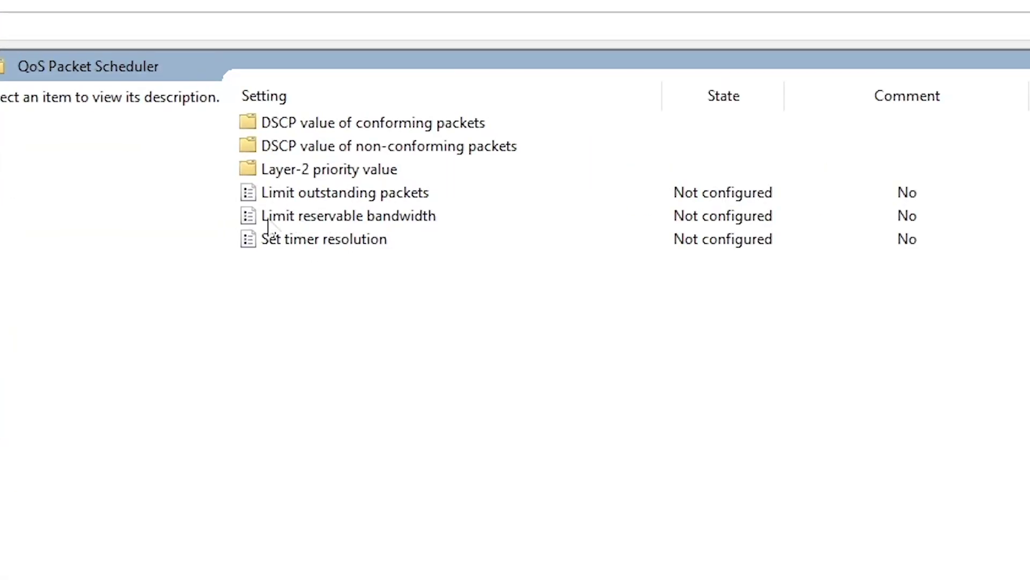
Enable the Limit reservable bandwidth policy with a bandwidth limit of 0%, apply it and close the policy editor.
right_click(294, 213)
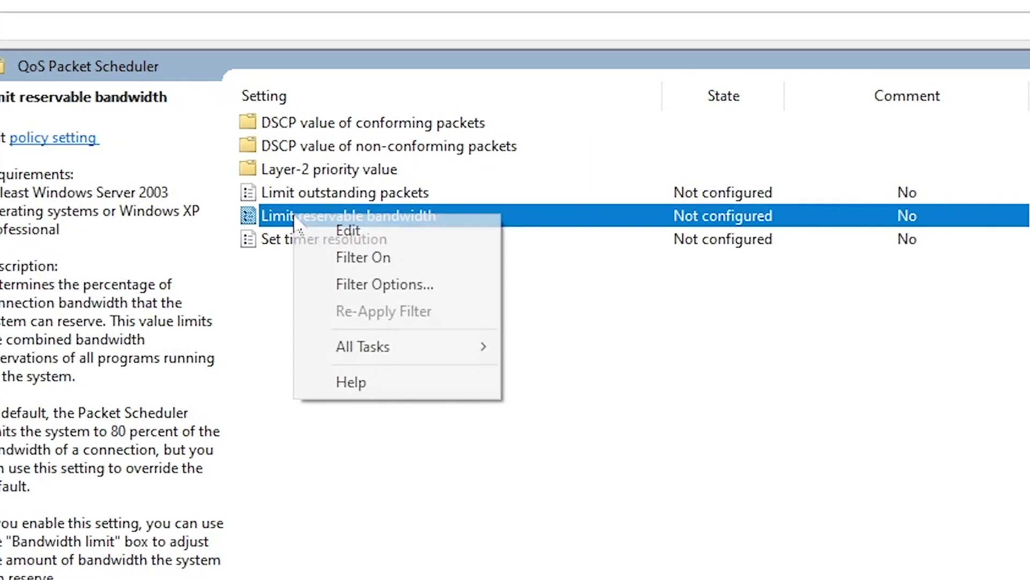
click(374, 231)
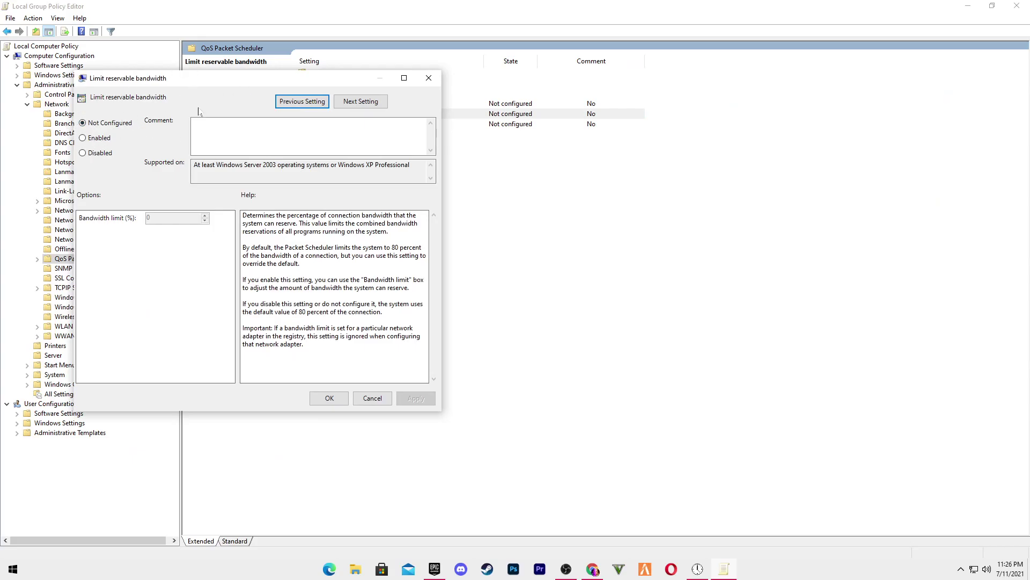
click(90, 139)
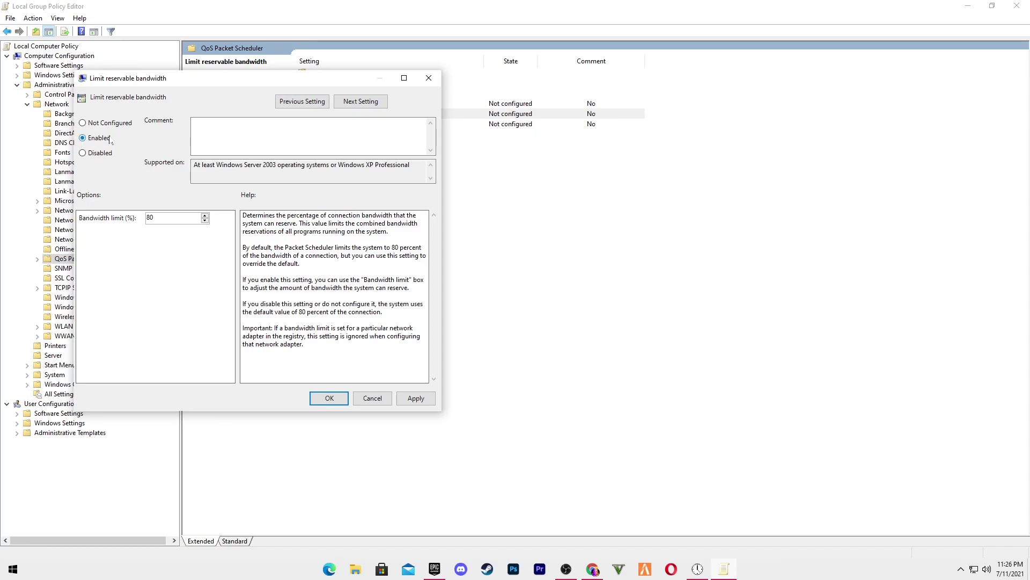
double_click(150, 217)
text(0)
click(416, 398)
click(329, 398)
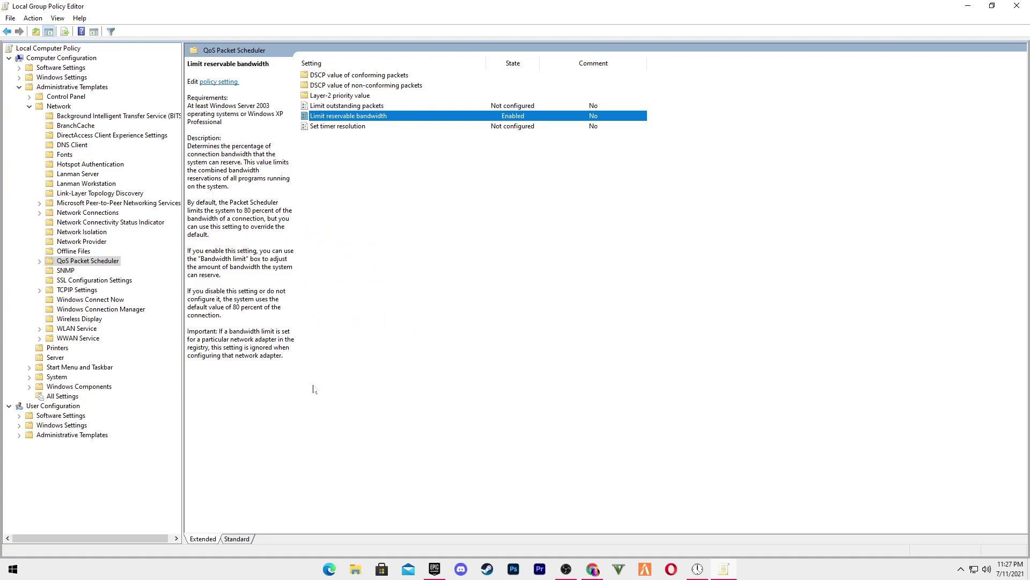
click(1017, 6)
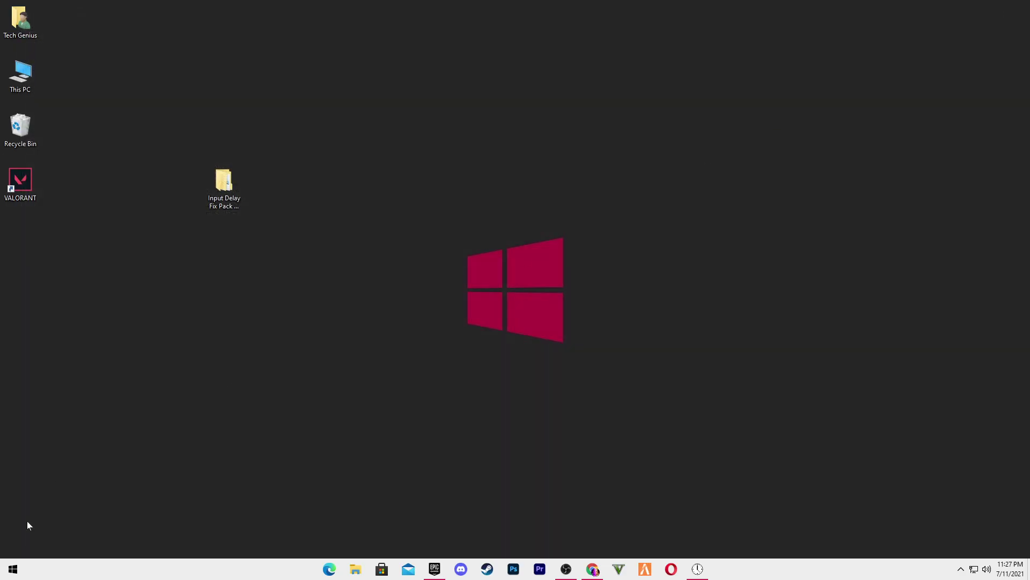
Open the Background apps page in Windows privacy settings and check whether apps may run in the background.
click(13, 569)
click(9, 520)
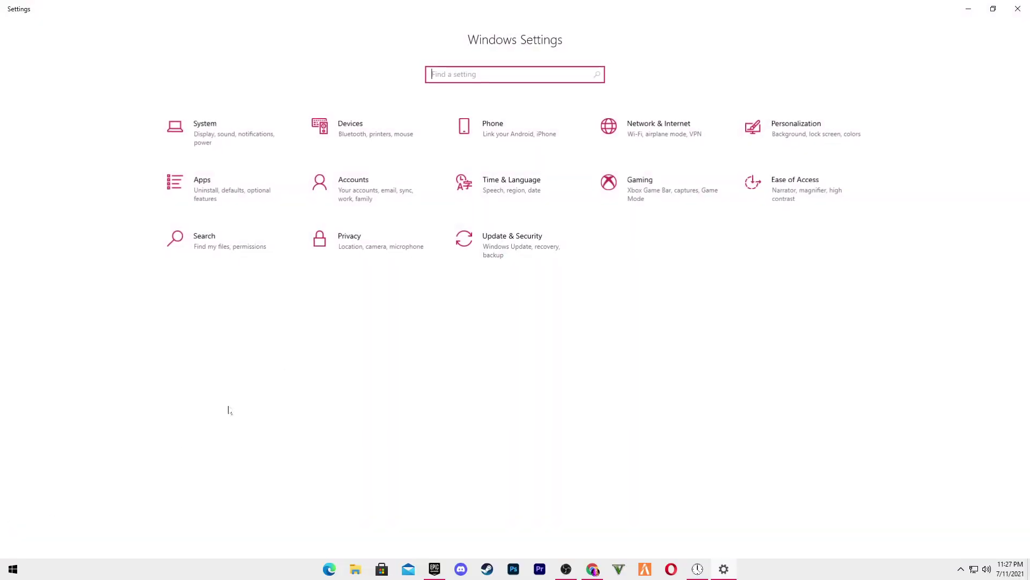
click(355, 248)
scroll(68, 364, down, 4)
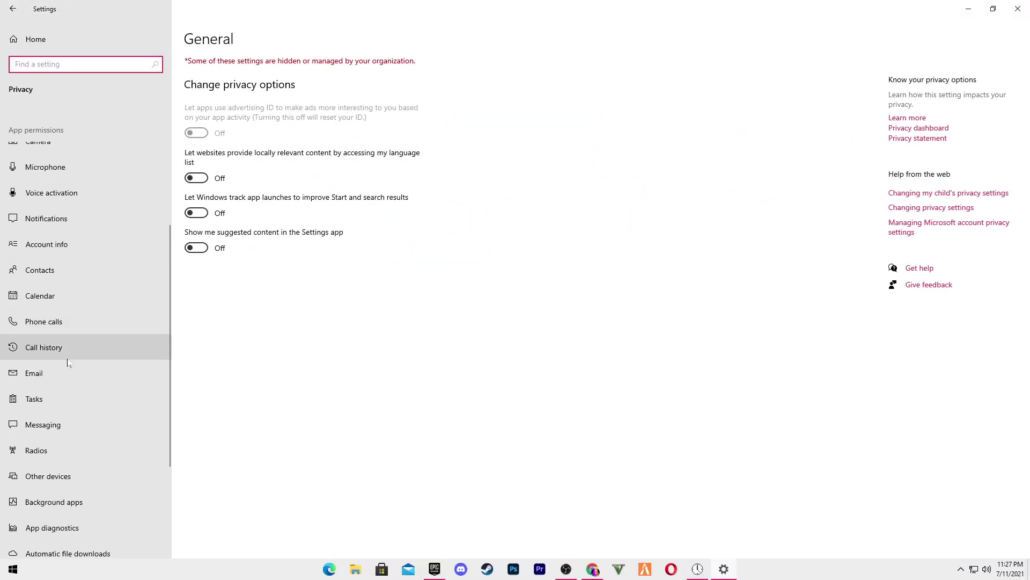
click(46, 509)
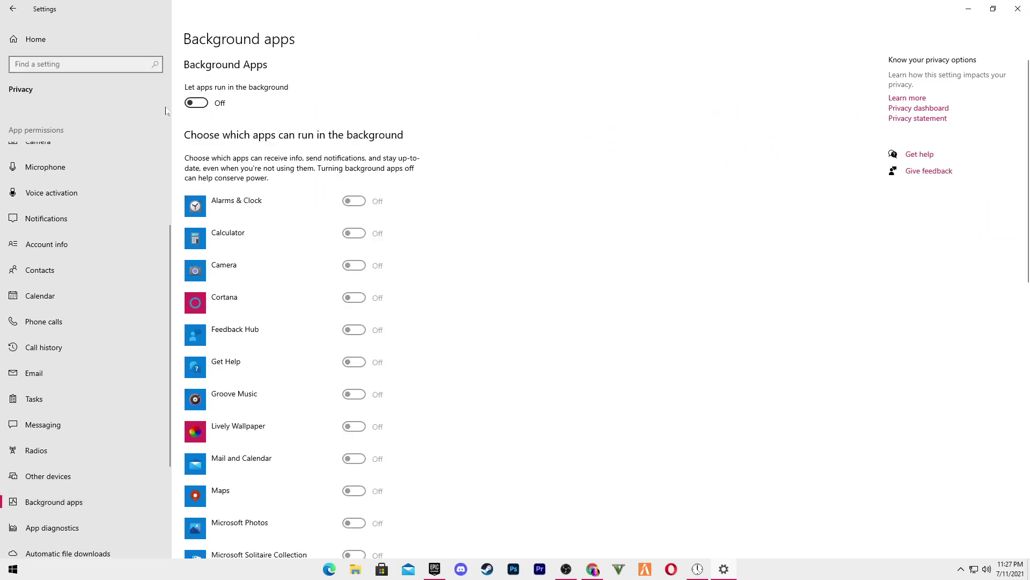
scroll(283, 331, down, 5)
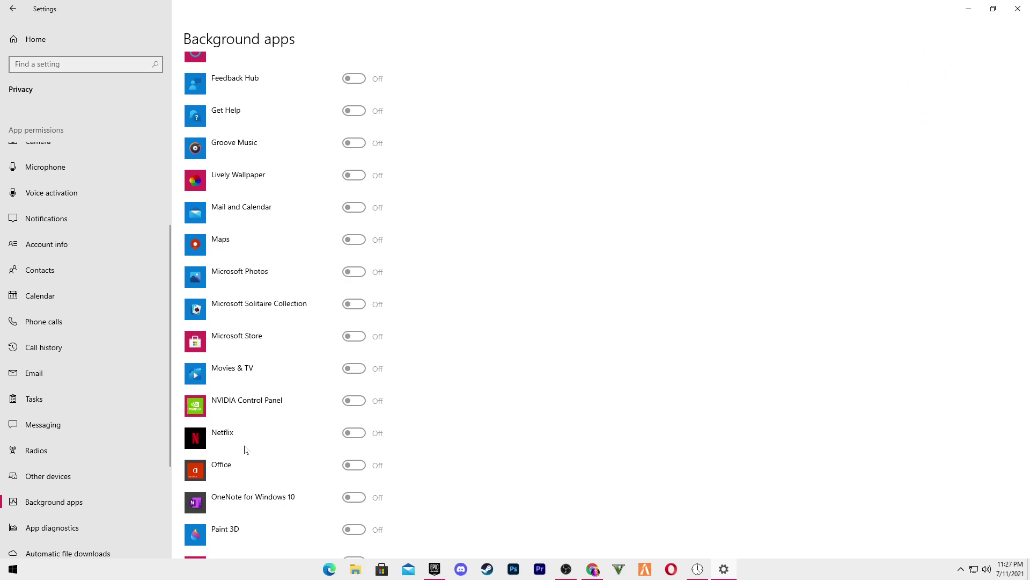
scroll(244, 449, up, 5)
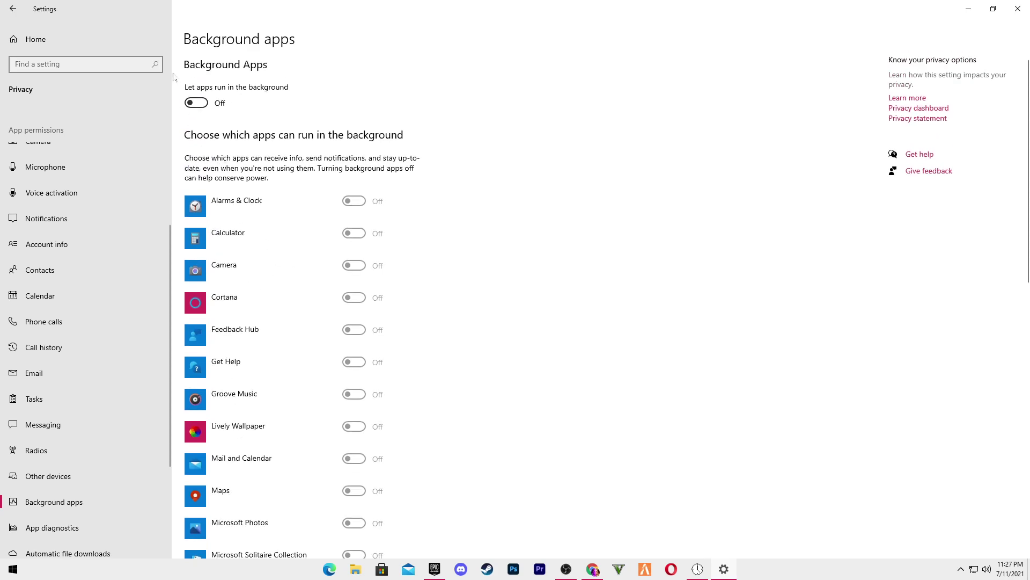
Save Fortnite's graphics preference as High performance in the system display's Graphics settings, and close Settings.
click(41, 43)
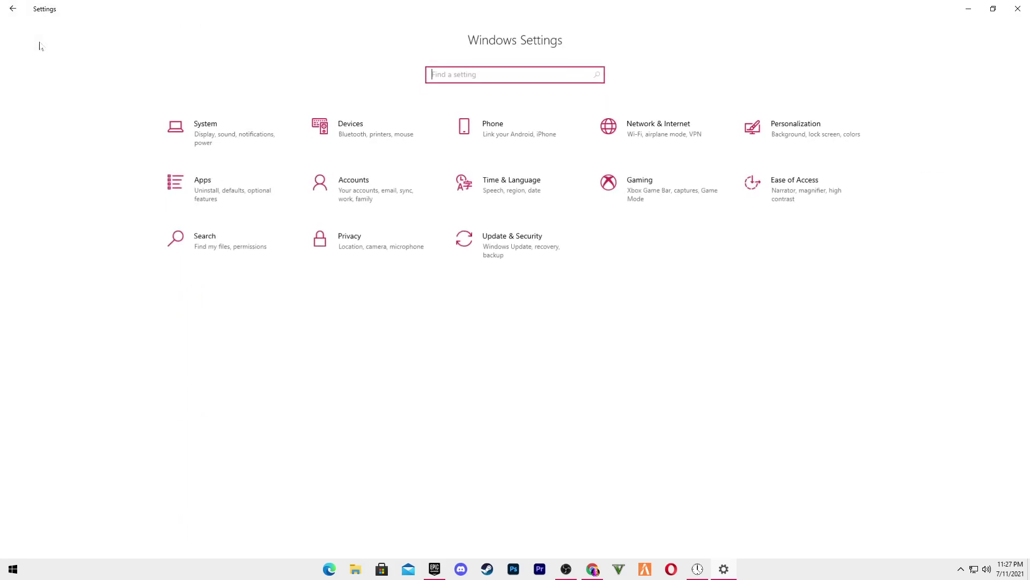
click(222, 130)
scroll(285, 253, down, 4)
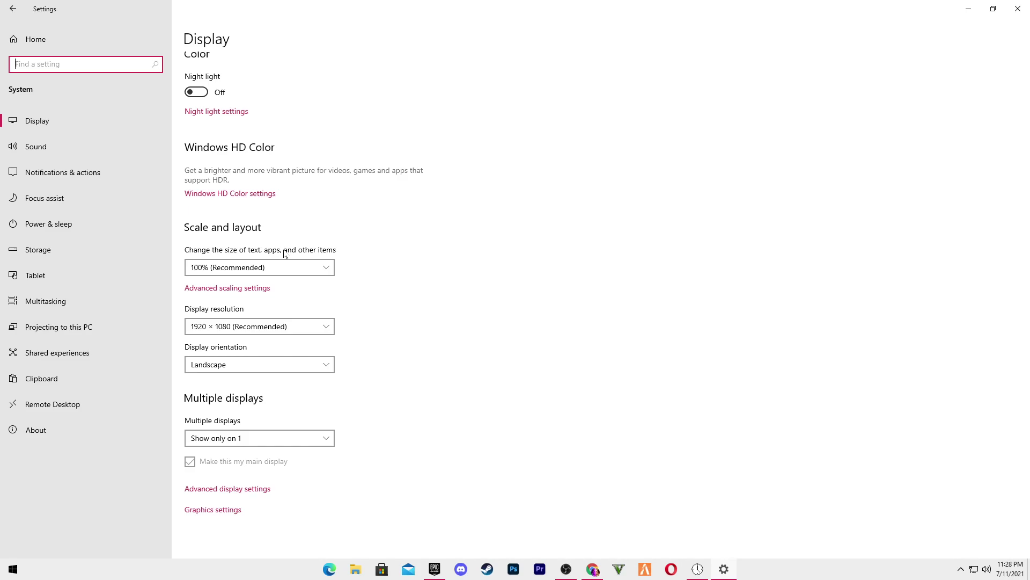
click(199, 510)
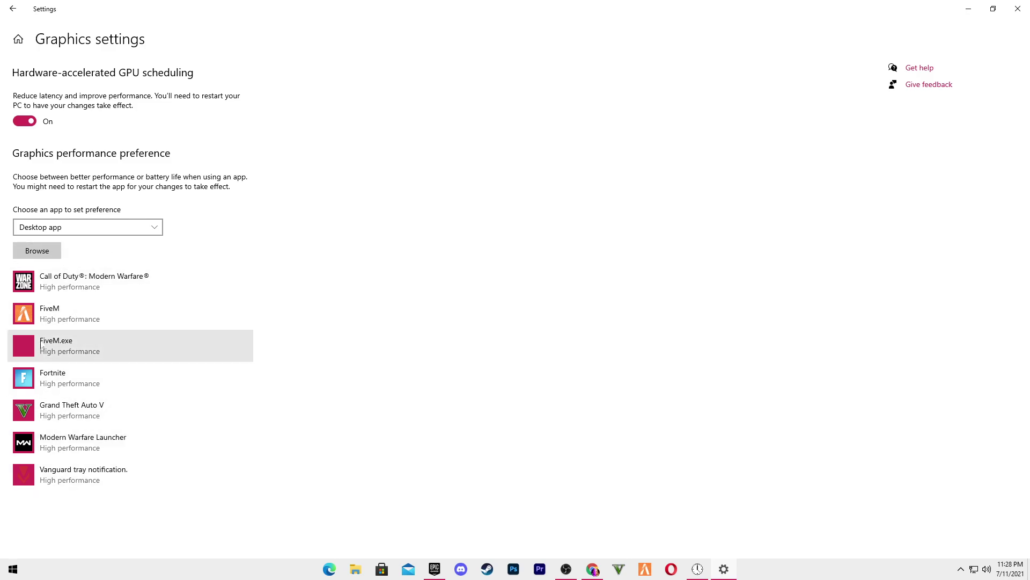
click(48, 385)
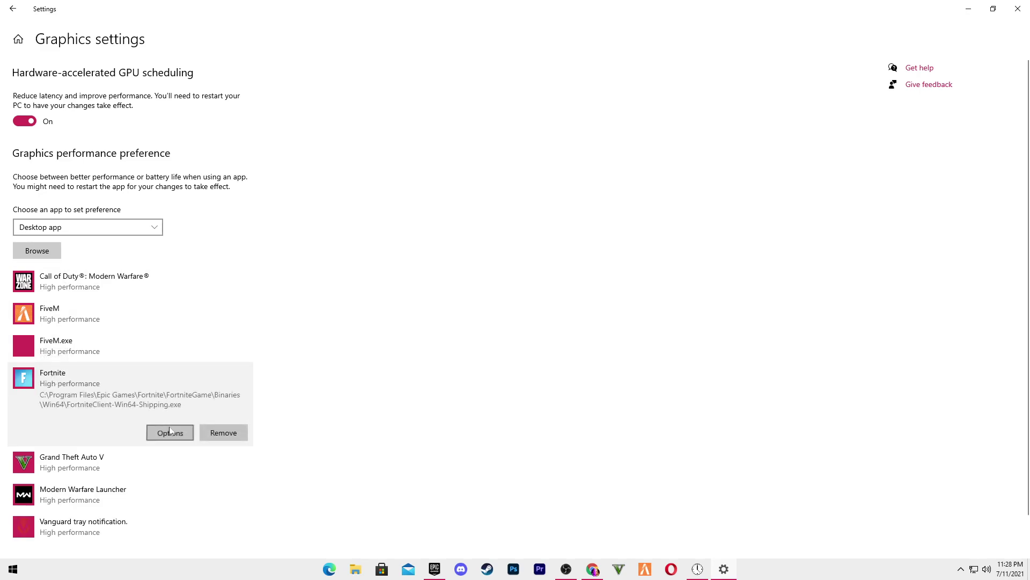
click(169, 429)
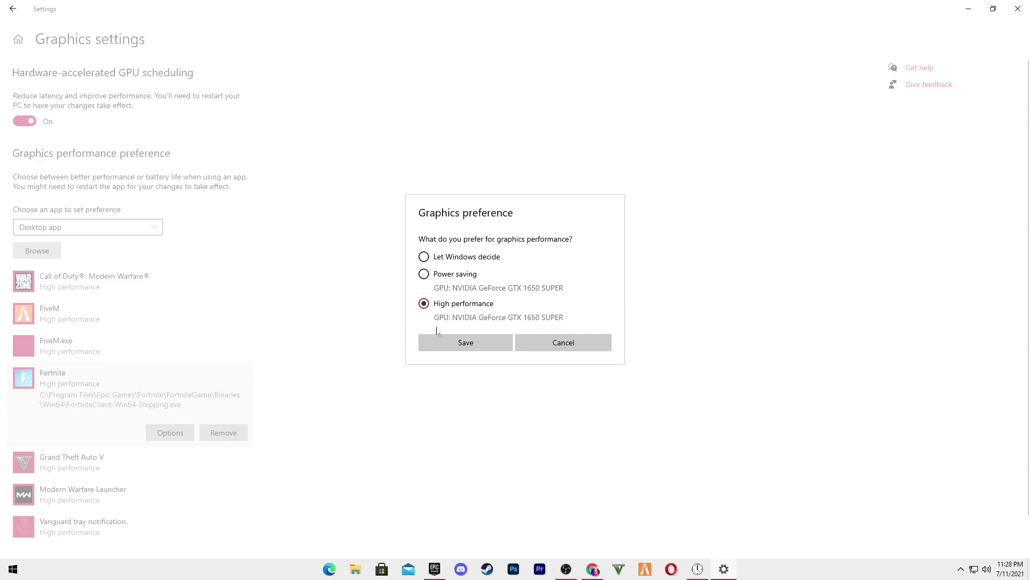
click(466, 342)
click(1017, 9)
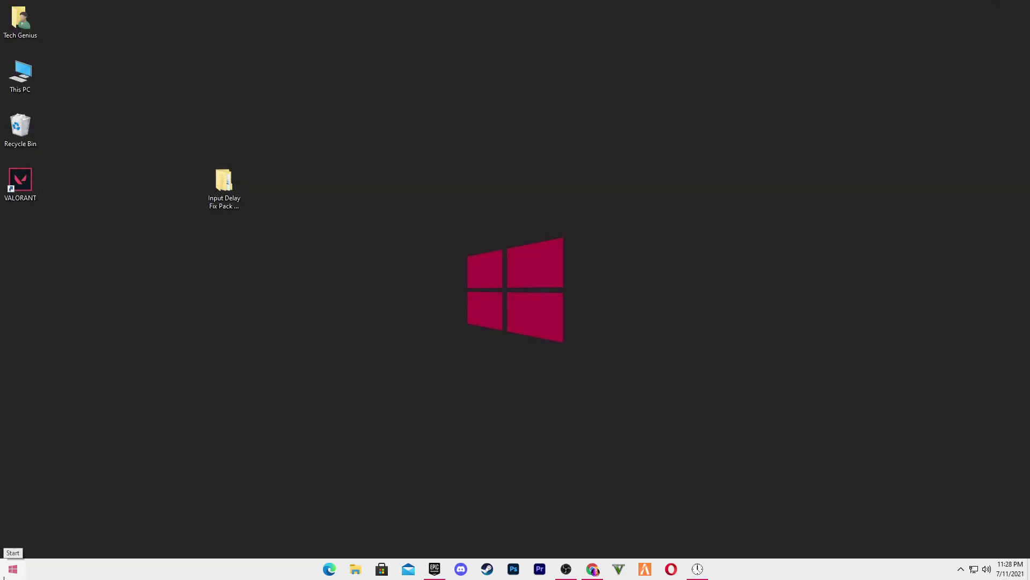
Select the High performance power plan in the additional power settings of Power & sleep.
right_click(10, 569)
click(43, 293)
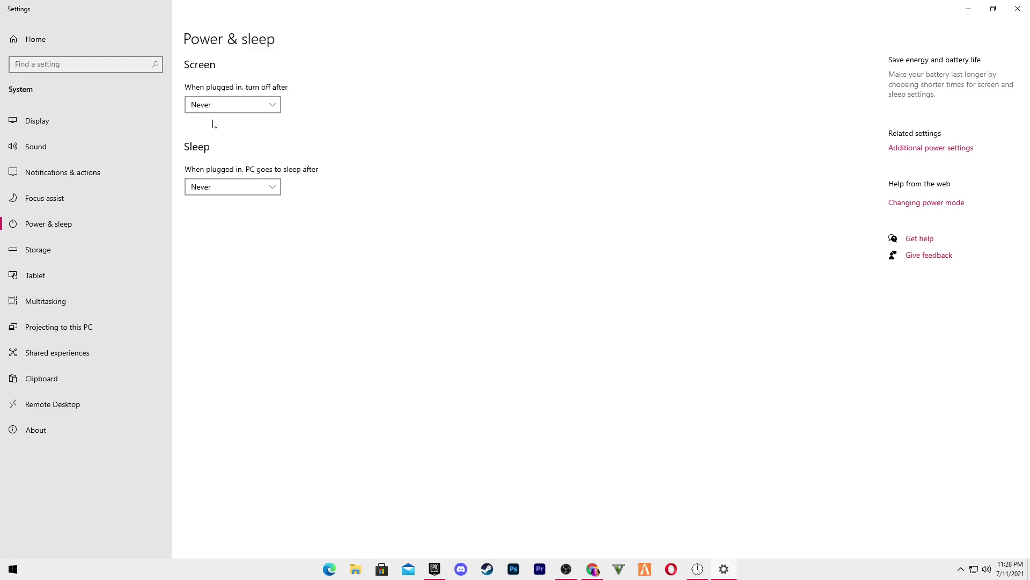
click(920, 148)
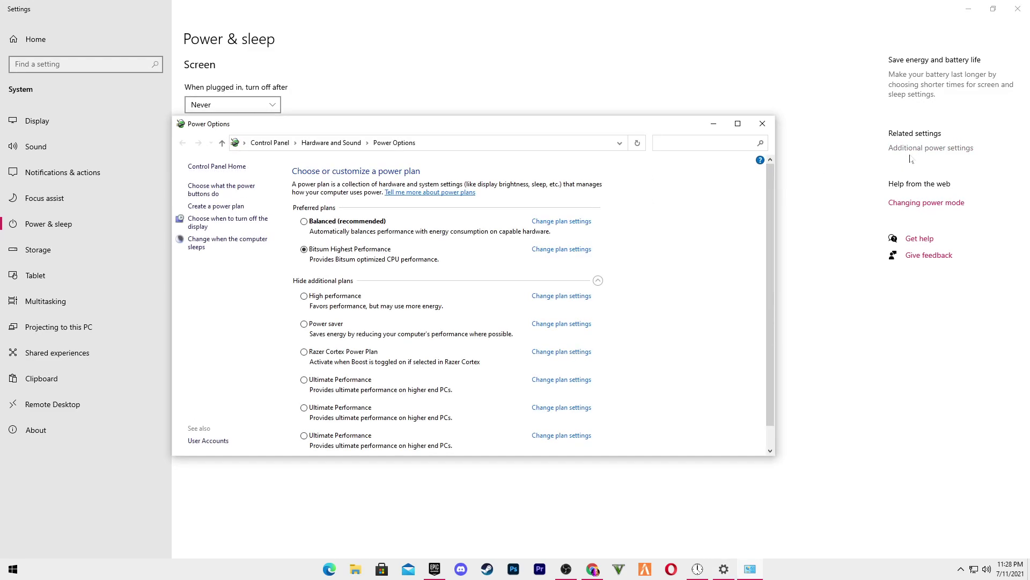
click(316, 297)
click(217, 208)
click(339, 256)
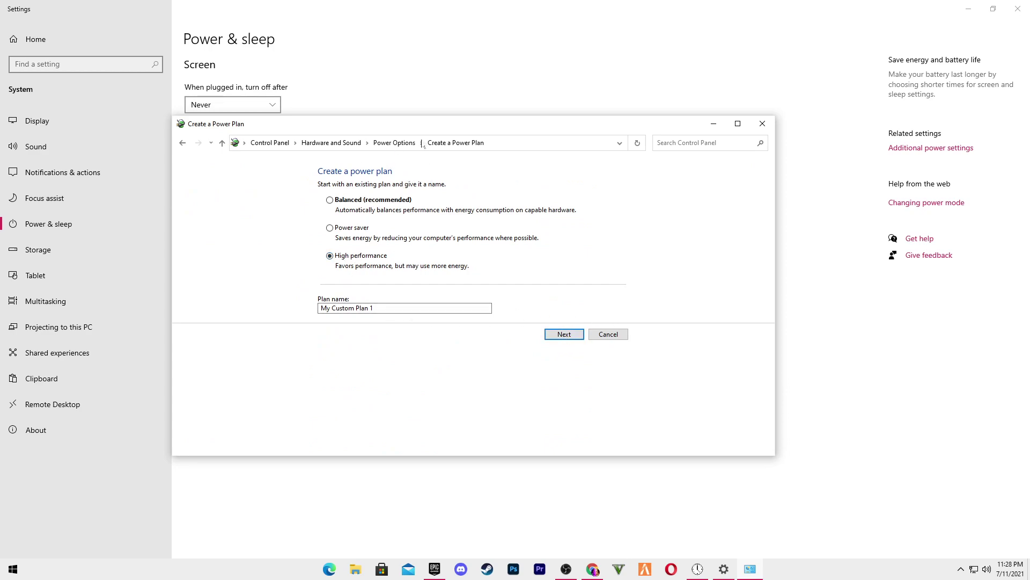
click(404, 144)
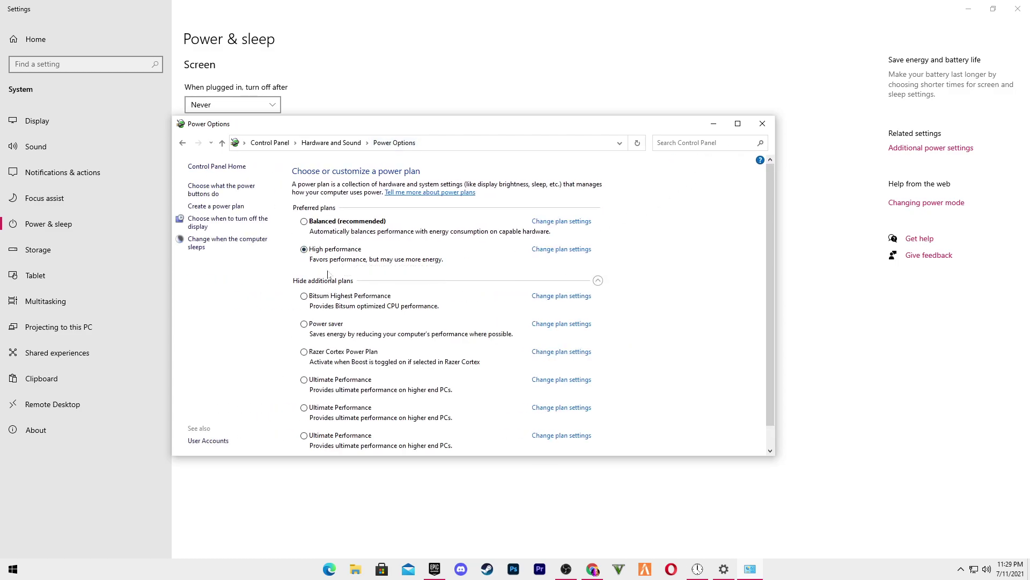
Close the Power Options and Settings windows.
click(763, 124)
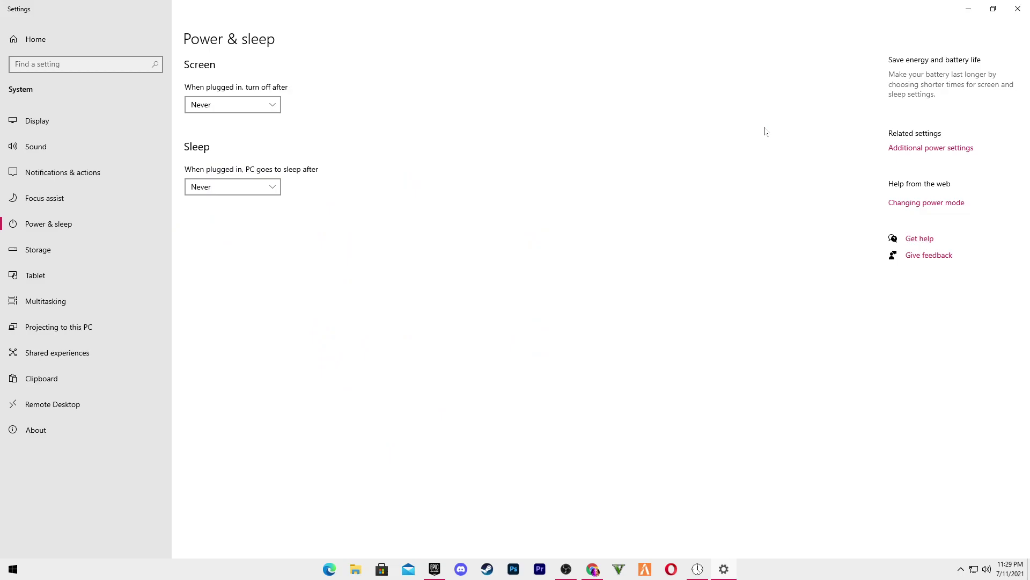
click(1018, 9)
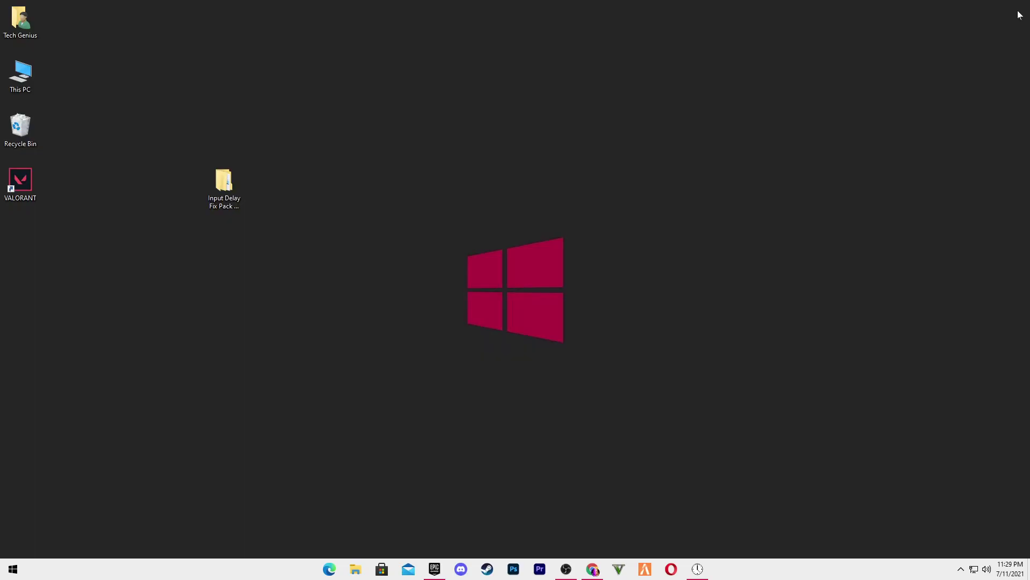